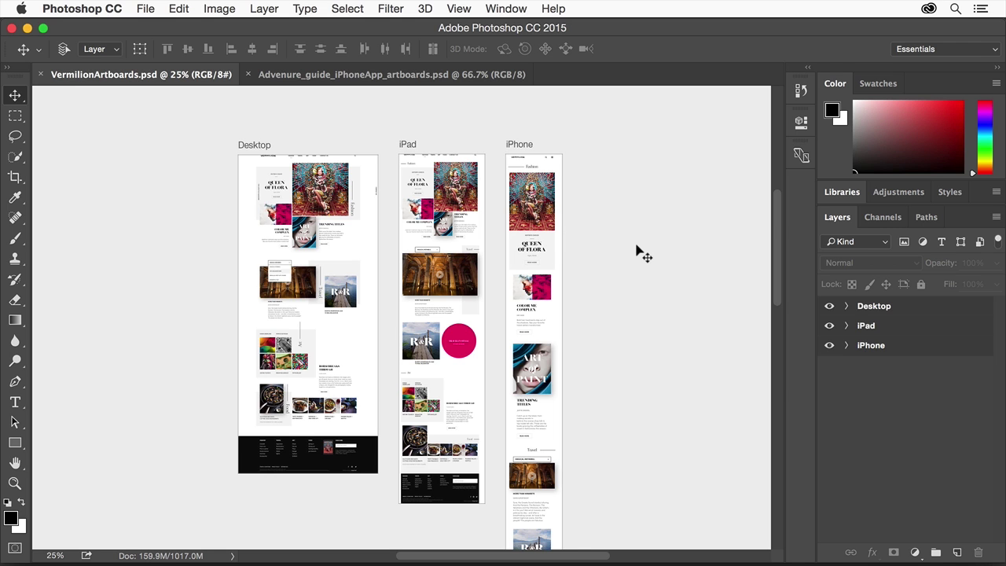
Step: Switch to the Adventure guide artboards document, then move Artboard2's header background and undo the move
{"action": "key", "text": "ctrl+Tab"}
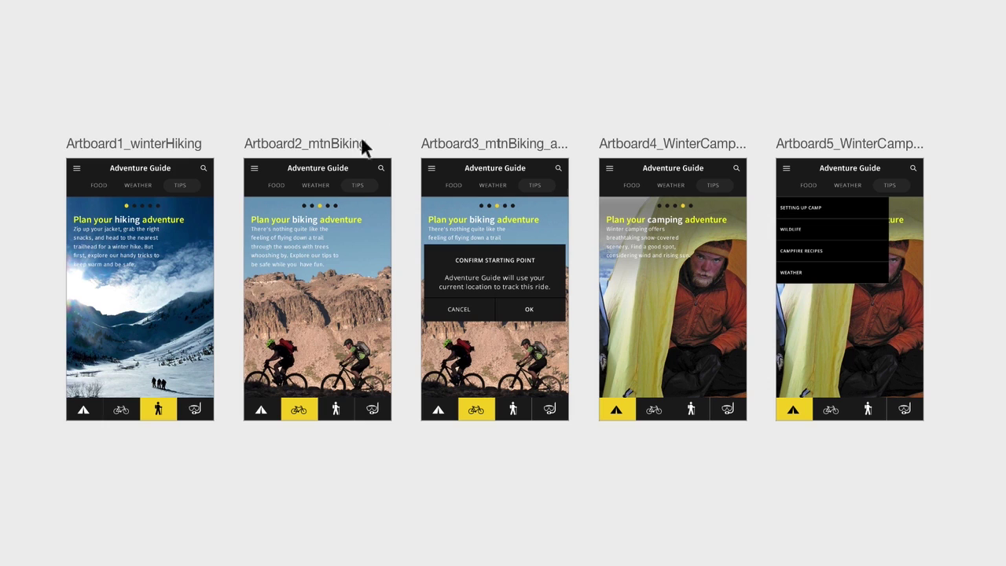
{"action": "left_click_drag", "start_coordinate": [350, 167], "coordinate": [369, 145]}
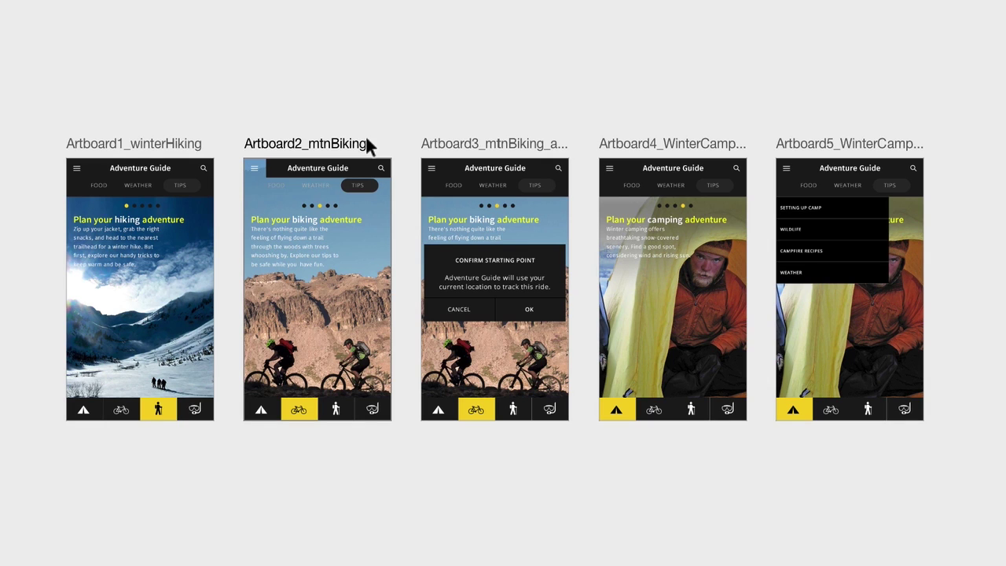
{"action": "key", "text": "ctrl+z"}
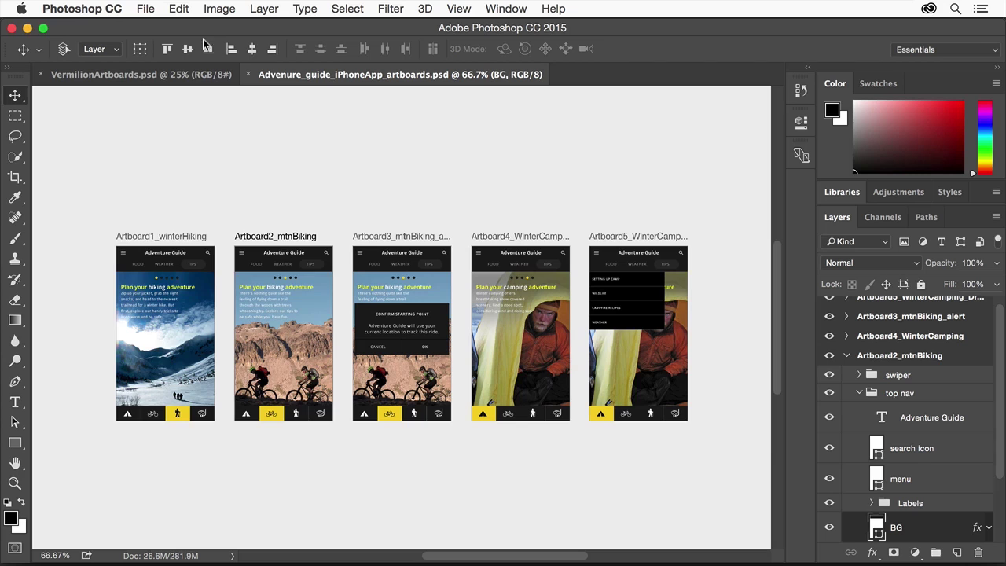
Step: Create a new Artboard-type document sized iPhone 5 (640 × 1136)
{"action": "left_click", "coordinate": [151, 16]}
{"action": "left_click", "coordinate": [160, 26]}
{"action": "left_click", "coordinate": [476, 160]}
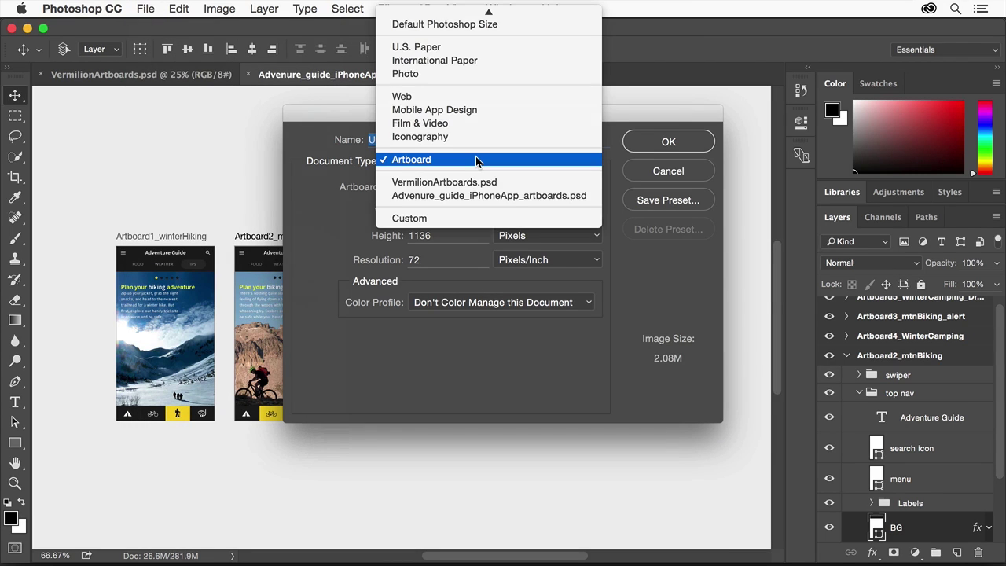
{"action": "left_click", "coordinate": [476, 160]}
{"action": "left_click", "coordinate": [526, 189]}
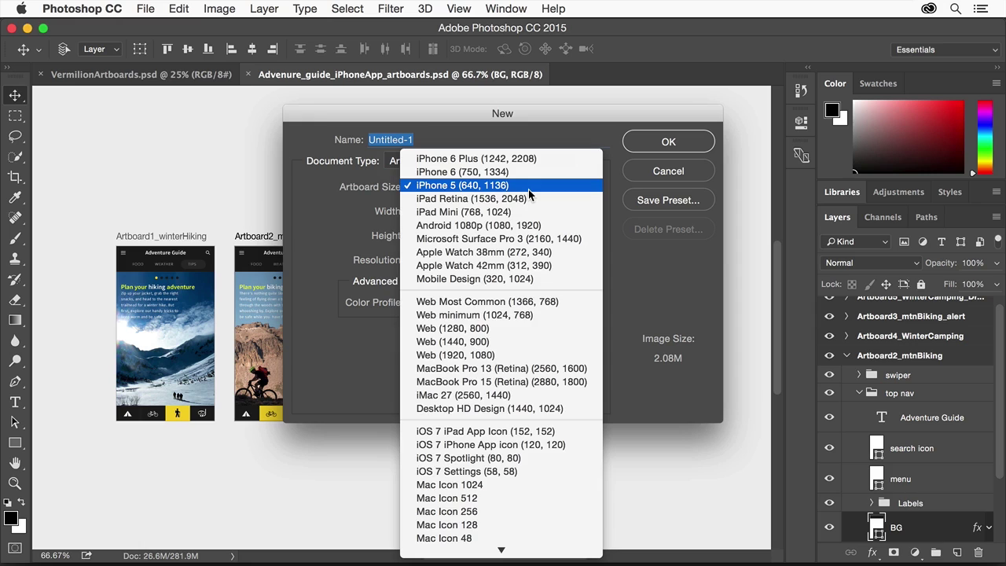
{"action": "left_click", "coordinate": [529, 191]}
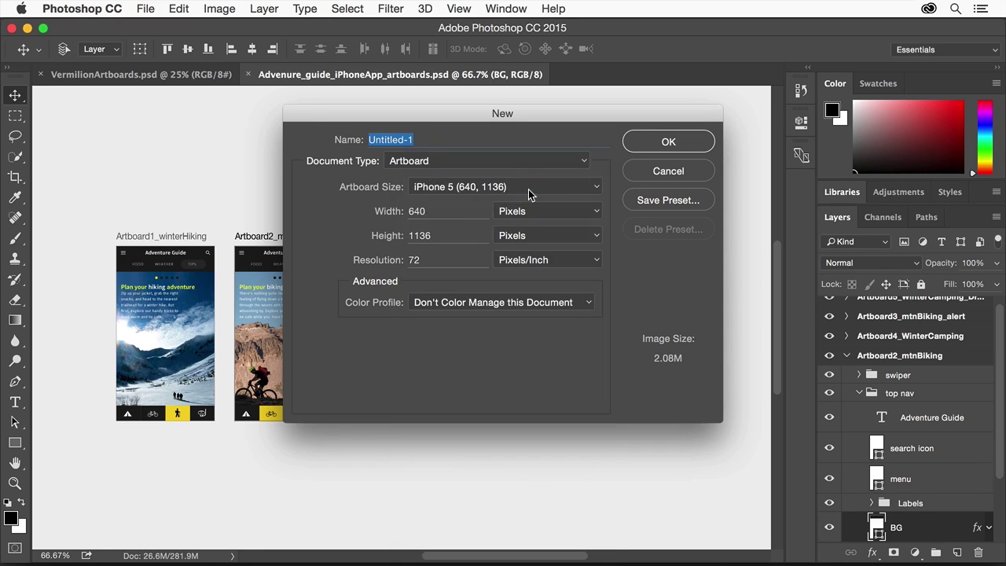
{"action": "left_click", "coordinate": [683, 141]}
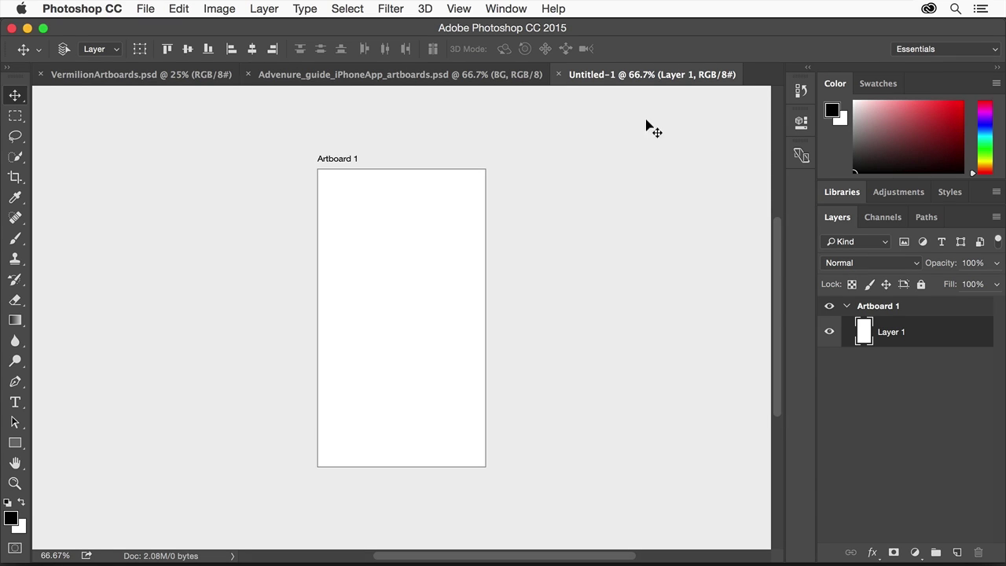
Step: Return to the Adventure guide document, collapse Artboard2_mtnBiking and select Artboard5_WinterCamping_Dropdown
{"action": "left_click", "coordinate": [478, 75]}
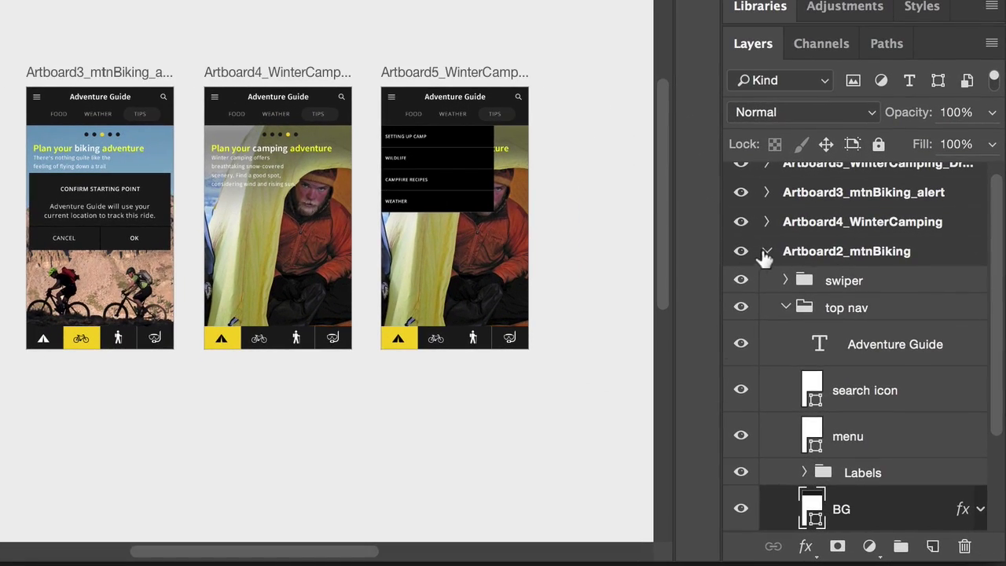
{"action": "left_click", "coordinate": [768, 252]}
{"action": "left_click", "coordinate": [834, 177]}
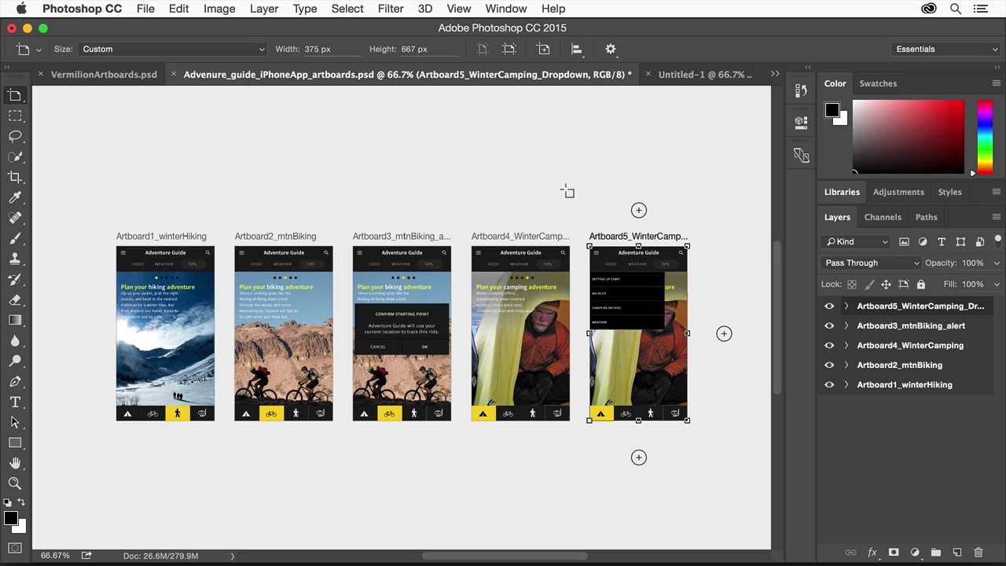
{"action": "left_click", "coordinate": [260, 50]}
{"action": "left_click", "coordinate": [261, 50]}
Step: Resize Artboard5 to 327×609 px, undo it to keep 375×667, and show the rulers
{"action": "left_click", "coordinate": [802, 122]}
{"action": "left_click", "coordinate": [802, 122]}
{"action": "left_click_drag", "start_coordinate": [686, 420], "coordinate": [673, 402]}
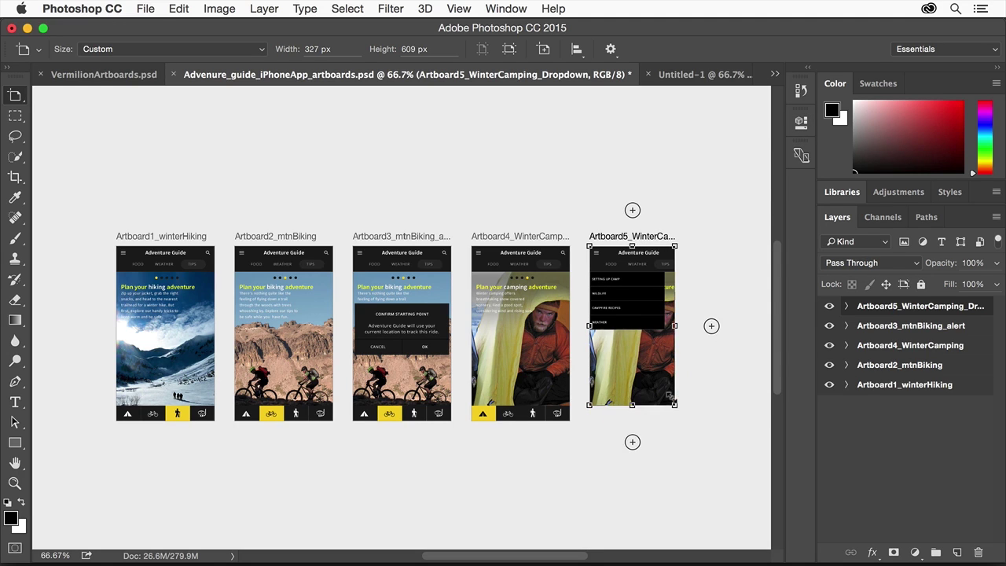
{"action": "key", "text": "super+z"}
{"action": "key", "text": "super+r"}
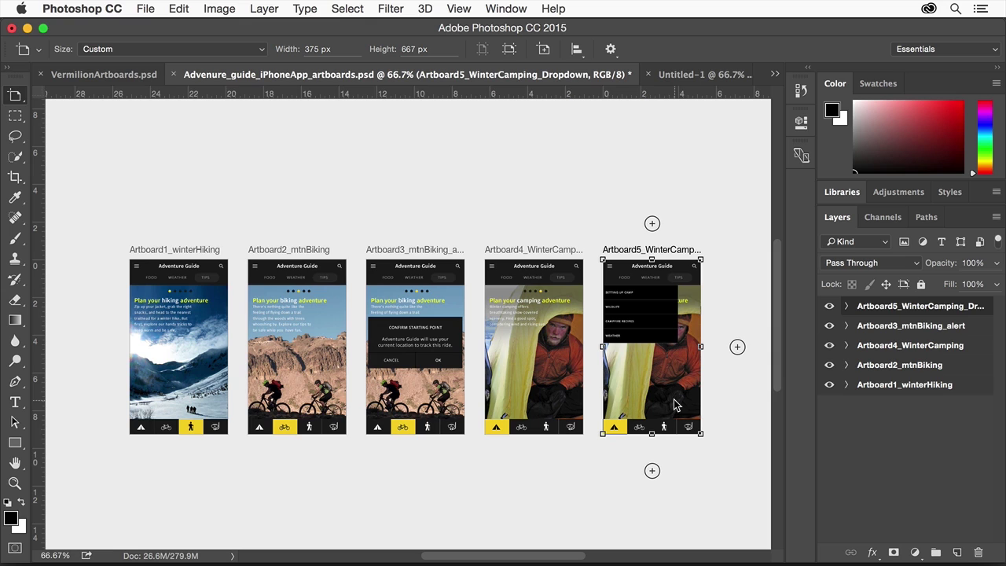
Step: Drag a vertical guide over Artboard1_winterHiking and move the artboard about 29 px left
{"action": "left_click", "coordinate": [197, 249]}
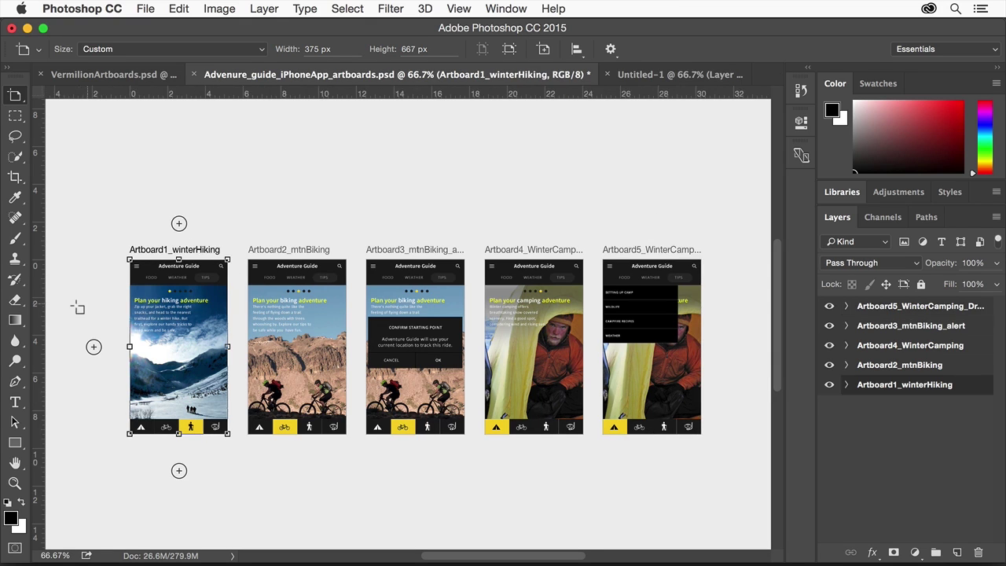
{"action": "left_click_drag", "start_coordinate": [36, 349], "coordinate": [146, 318]}
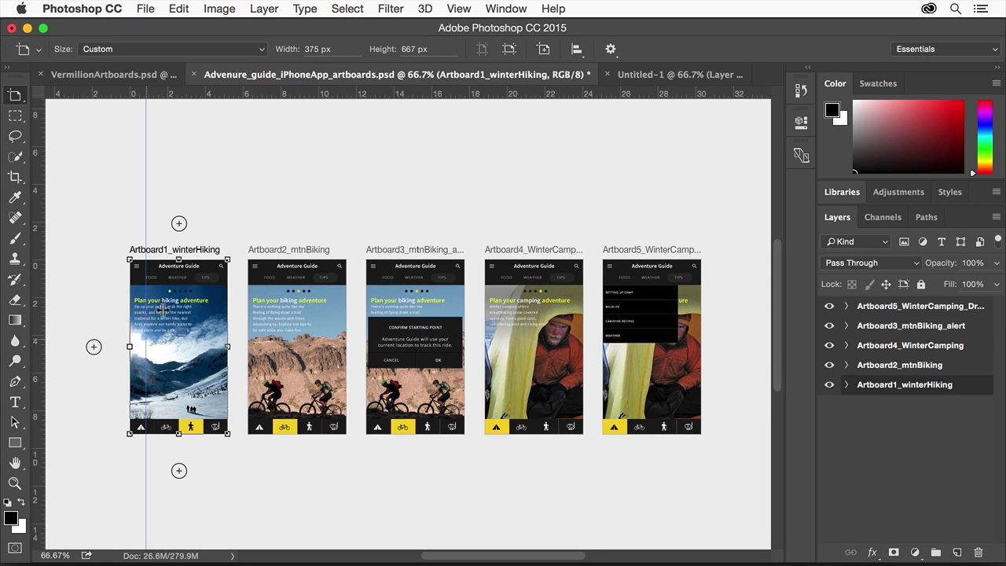
{"action": "key", "text": "v"}
{"action": "left_click_drag", "start_coordinate": [193, 250], "coordinate": [166, 249]}
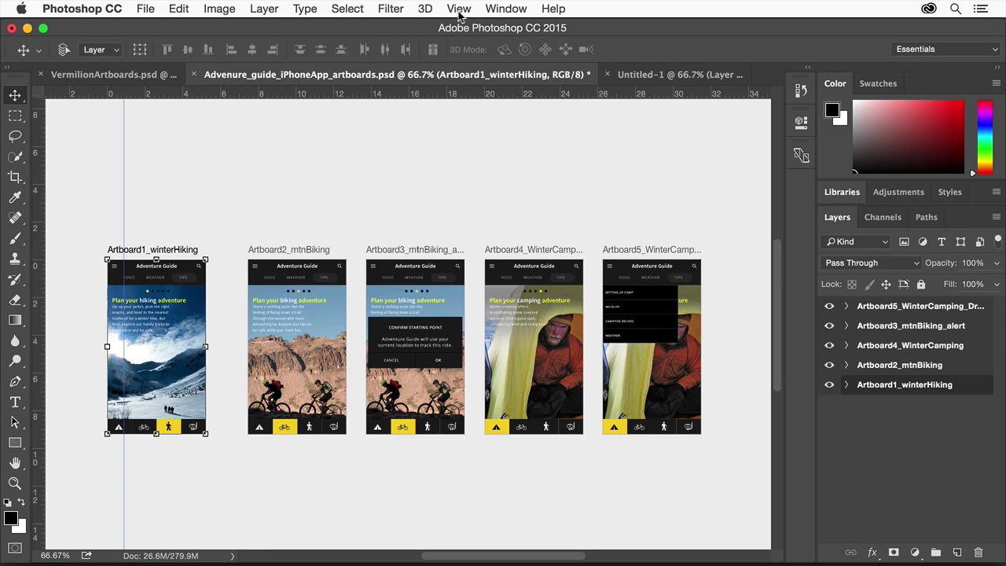
Step: Add a one-column guide layout to the selected artboard via View > New Guide Layout
{"action": "left_click", "coordinate": [460, 9]}
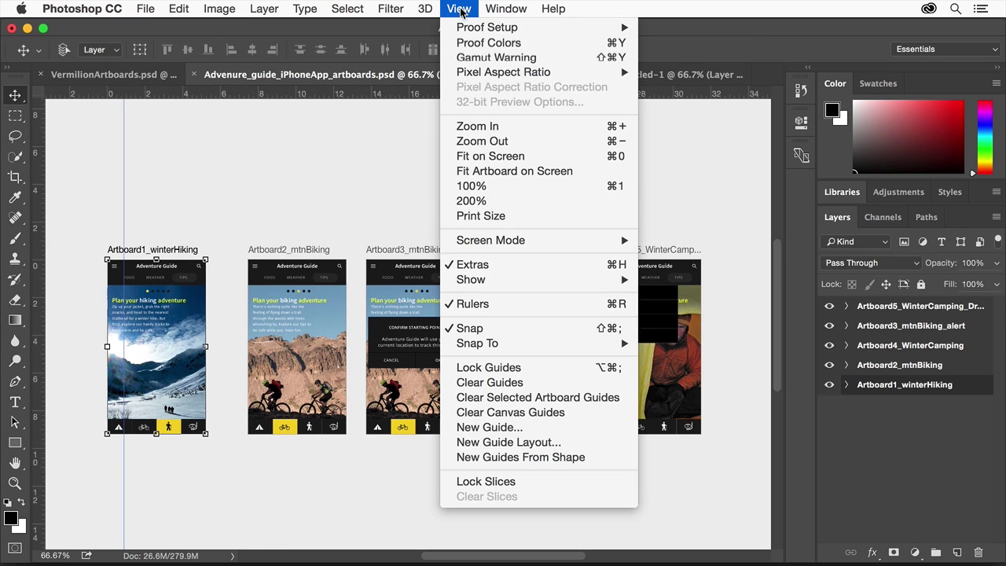
{"action": "left_click", "coordinate": [515, 442]}
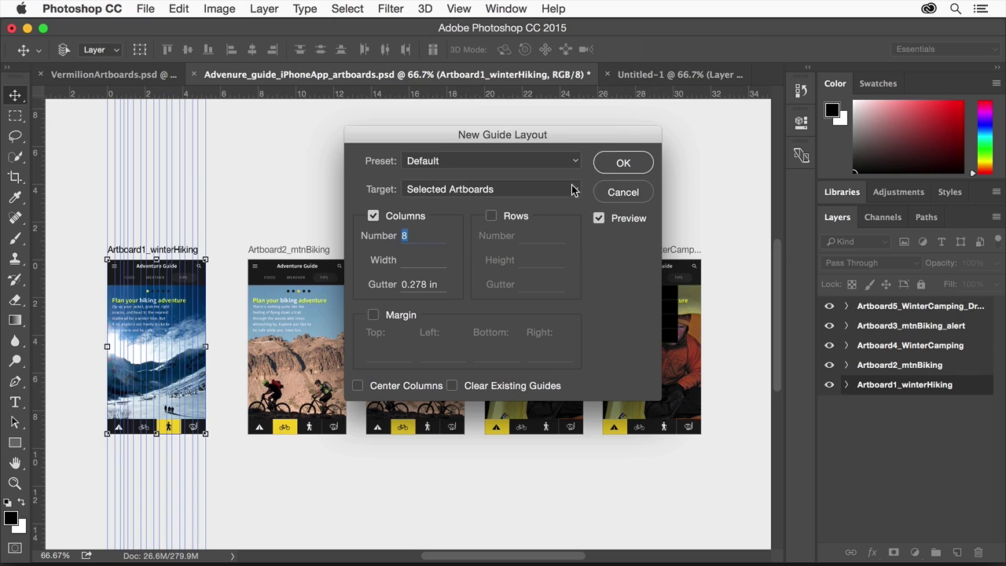
{"action": "left_click", "coordinate": [572, 189]}
{"action": "left_click", "coordinate": [572, 189]}
{"action": "type", "text": "1"}
{"action": "left_click", "coordinate": [625, 159]}
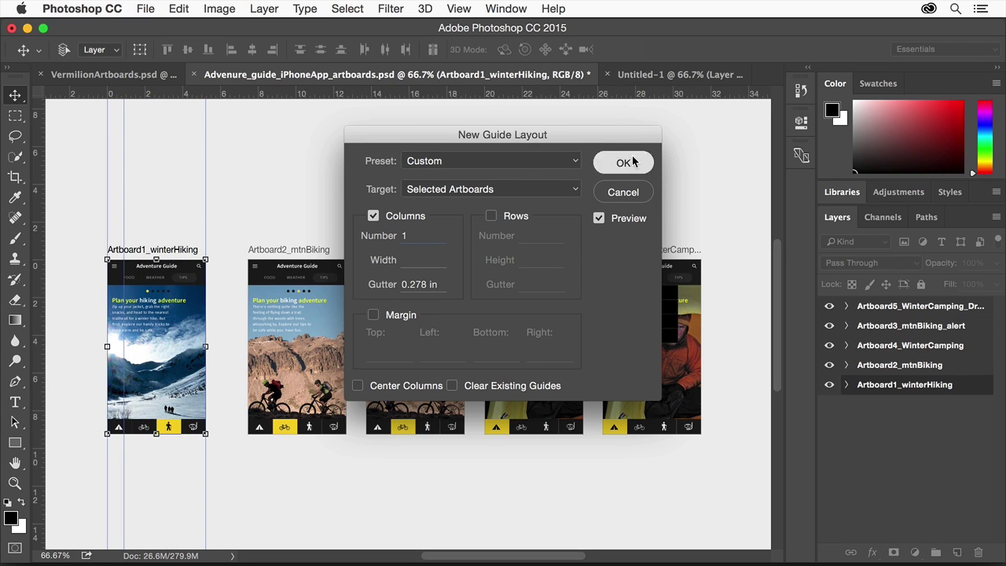
Step: Show the grid, move Artboard1_winterHiking about 30 px right, then hide the grid again
{"action": "left_click", "coordinate": [458, 8]}
{"action": "mouse_move", "coordinate": [578, 283]}
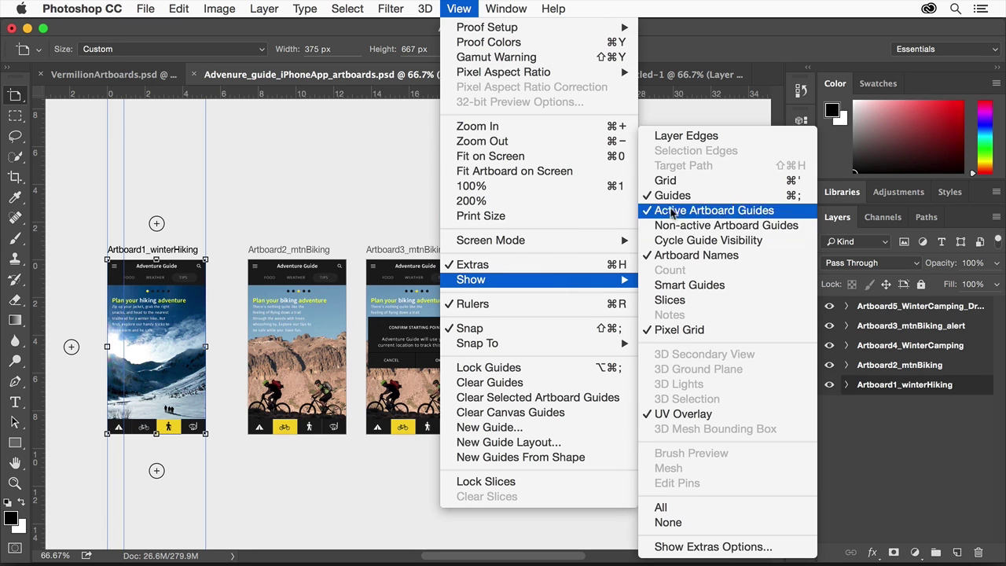
{"action": "left_click", "coordinate": [717, 182]}
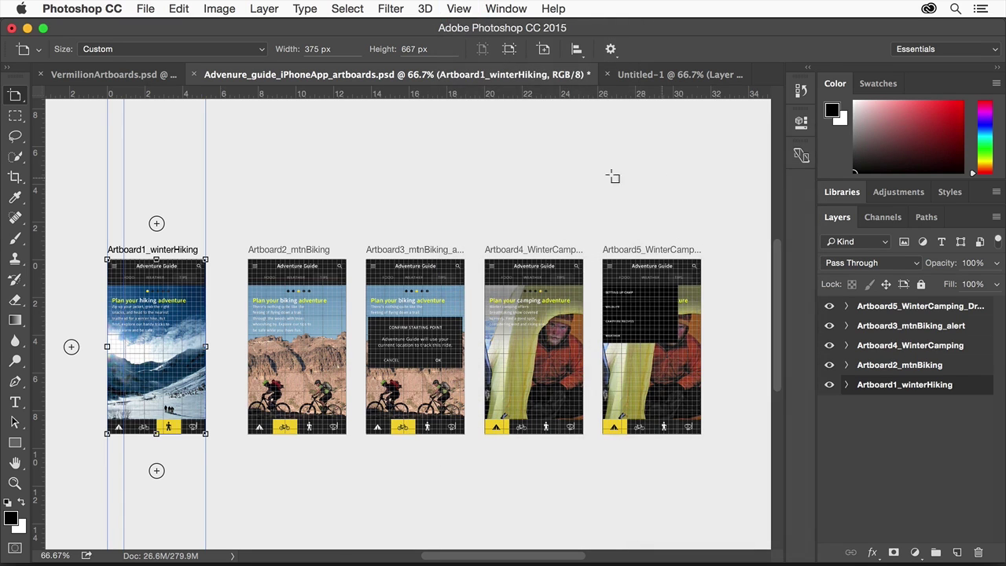
{"action": "left_click_drag", "start_coordinate": [165, 252], "coordinate": [189, 255]}
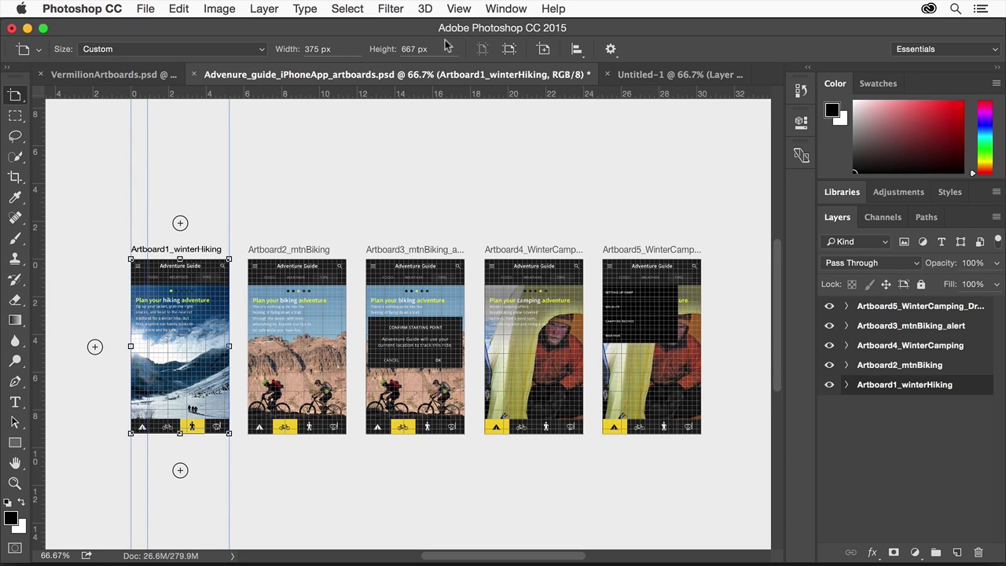
{"action": "left_click", "coordinate": [459, 9]}
{"action": "mouse_move", "coordinate": [558, 281]}
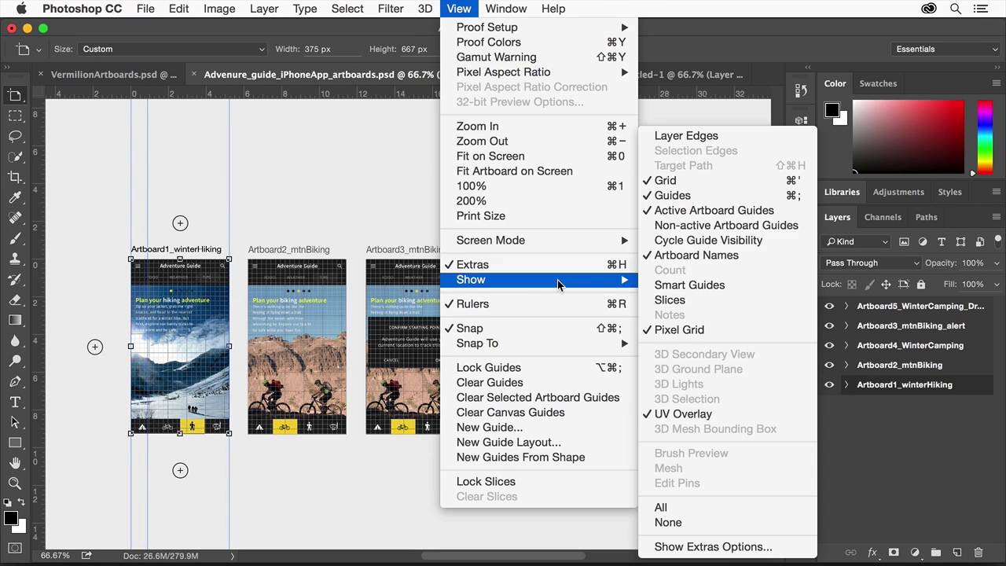
{"action": "left_click", "coordinate": [730, 183]}
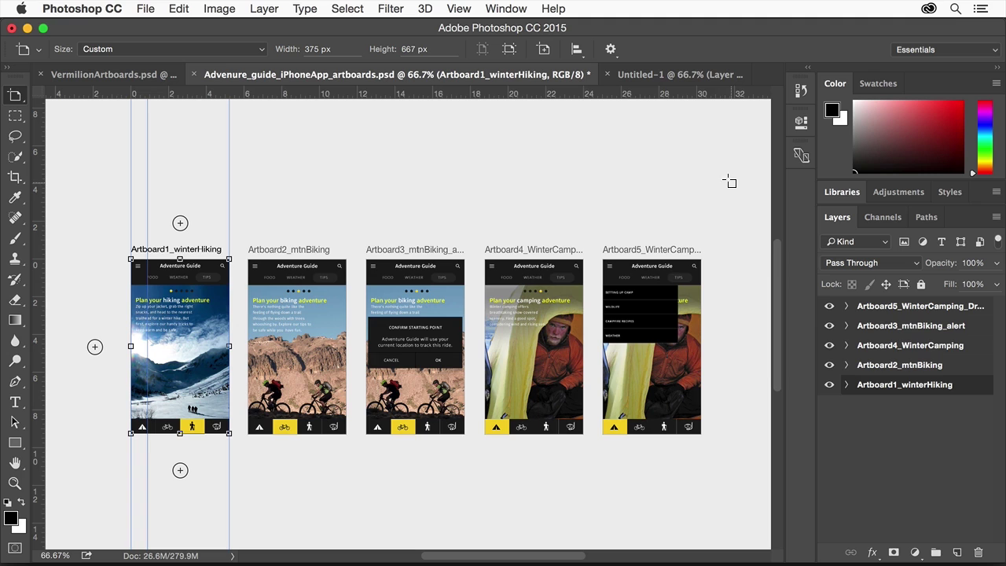
Step: Add a blank artboard left of Artboard1_winterHiking and duplicate Artboard5 to its right
{"action": "left_click_drag", "start_coordinate": [269, 216], "coordinate": [347, 211]}
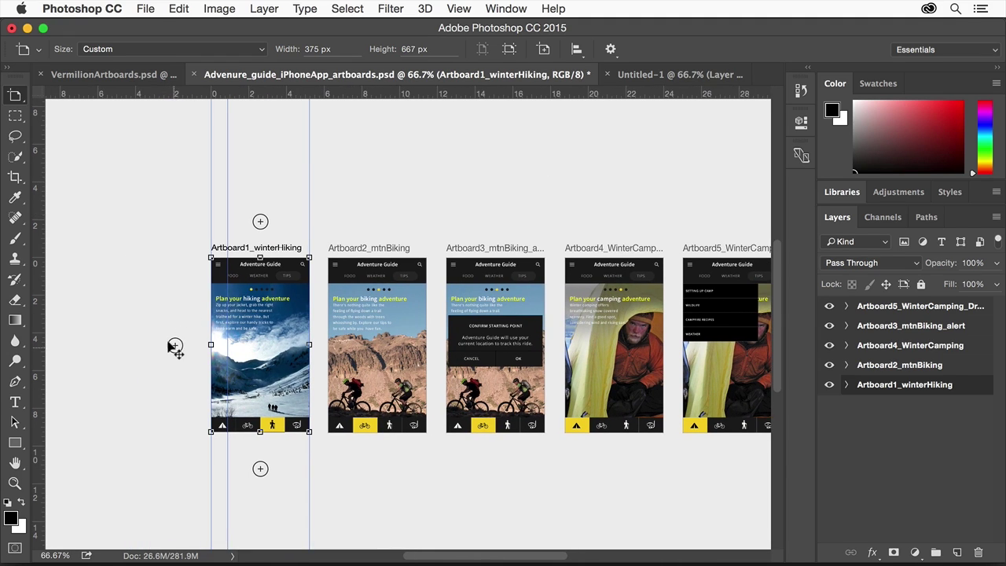
{"action": "left_click", "coordinate": [175, 345]}
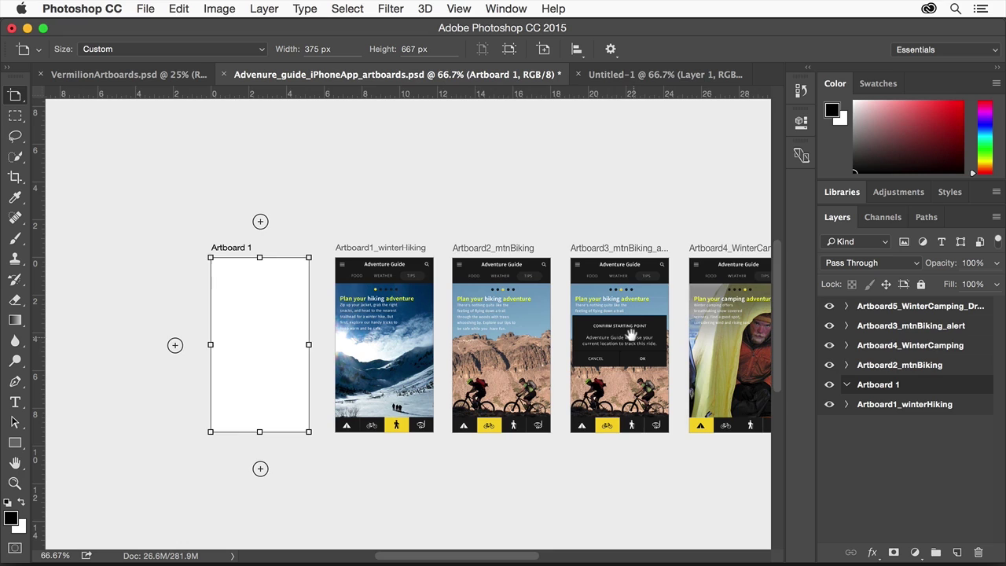
{"action": "left_click_drag", "start_coordinate": [560, 336], "coordinate": [213, 336]}
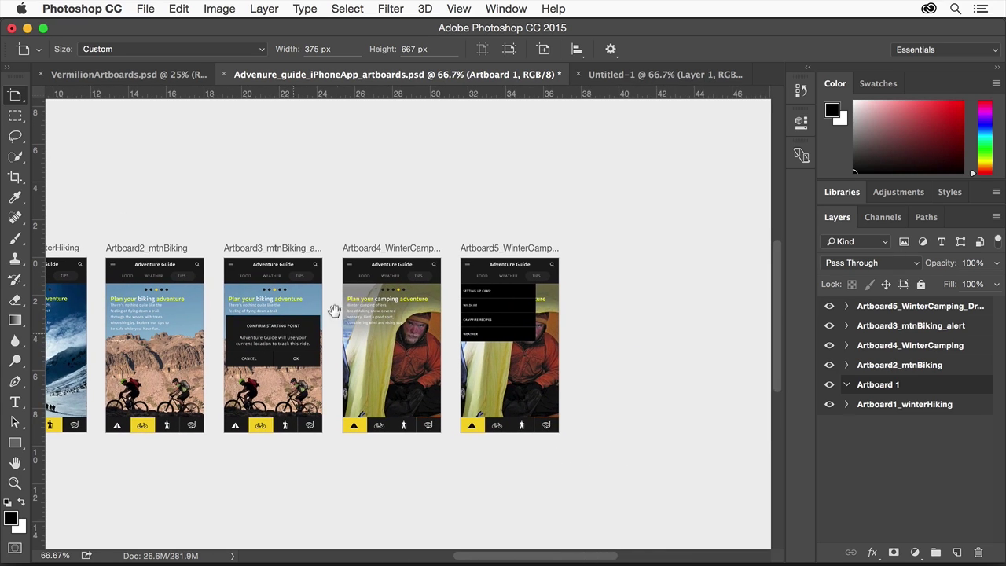
{"action": "left_click", "coordinate": [477, 250]}
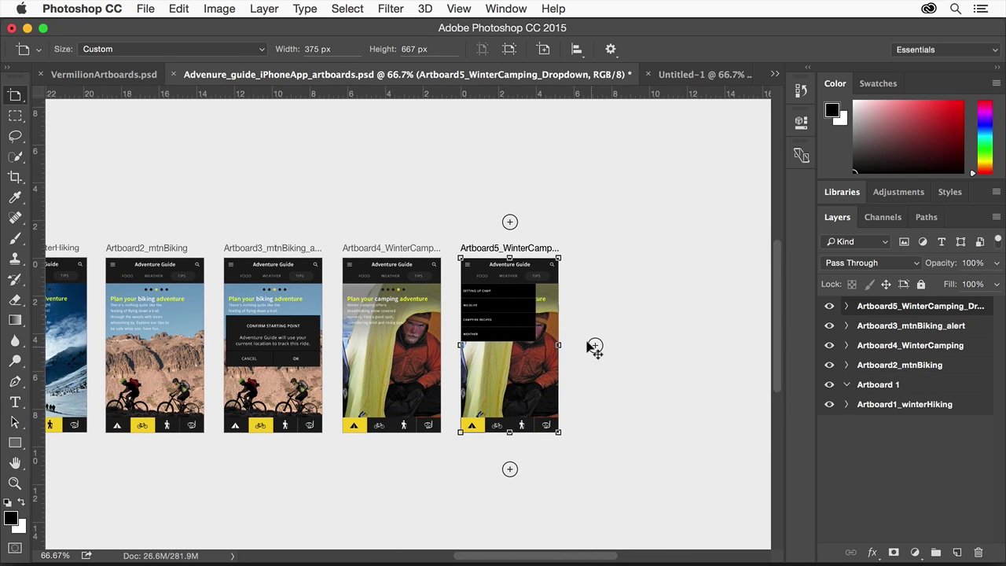
{"action": "left_click", "coordinate": [595, 346], "text": "alt"}
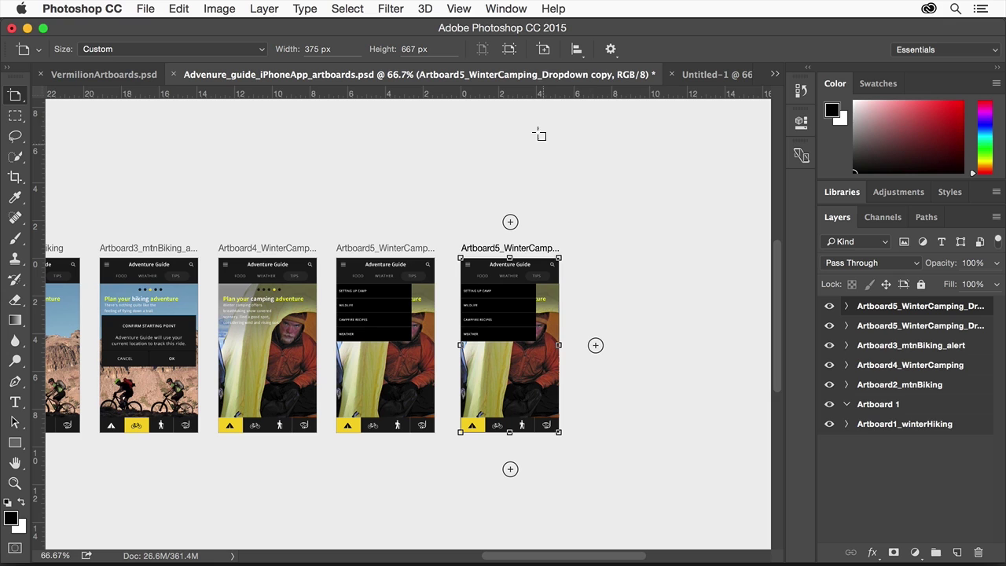
Step: Add a blank iPhone 5 (640×1136) artboard on the right and name it 'iPhone 5'
{"action": "left_click", "coordinate": [265, 48]}
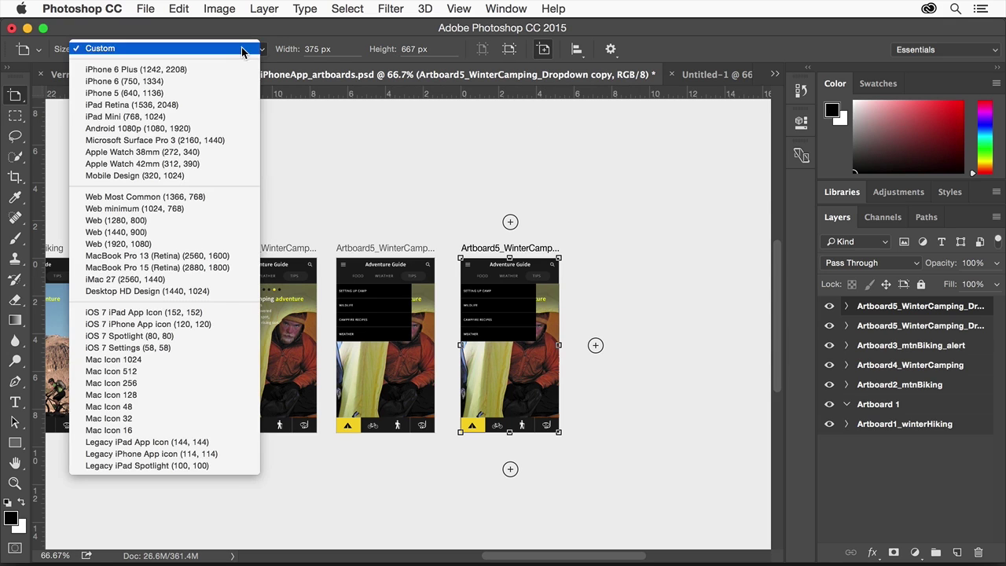
{"action": "left_click", "coordinate": [202, 83]}
{"action": "left_click", "coordinate": [595, 256]}
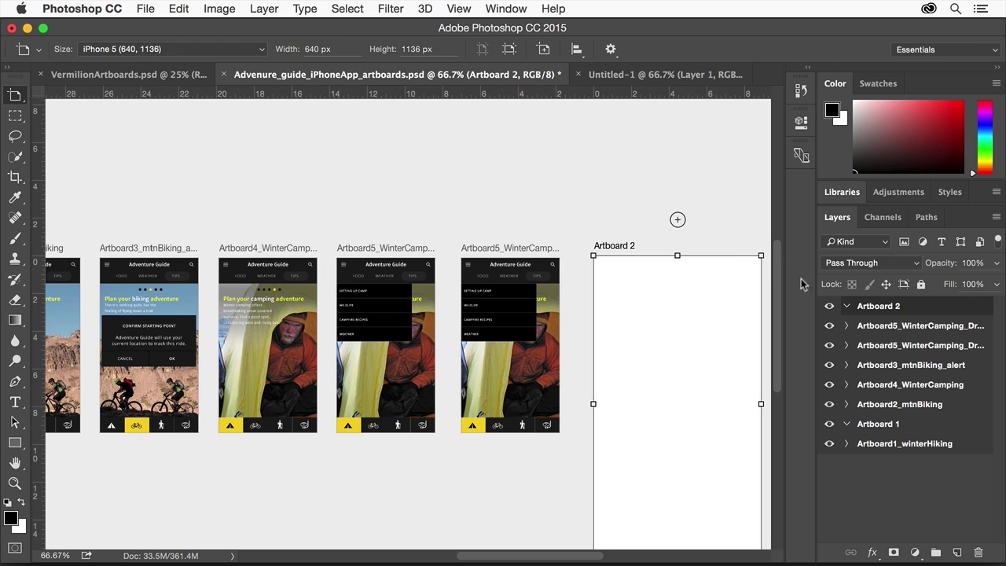
{"action": "double_click", "coordinate": [874, 307]}
{"action": "type", "text": "iP"}
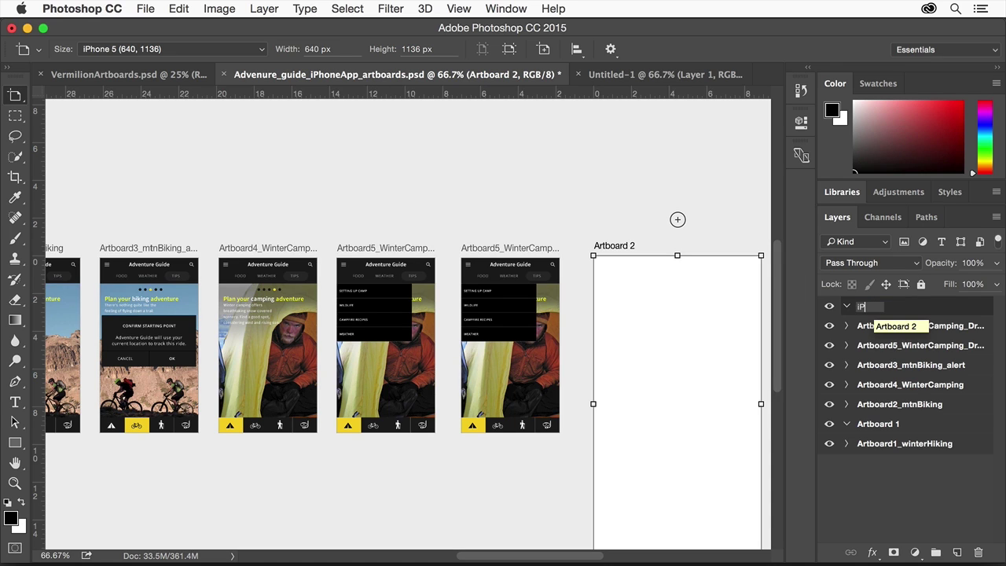
{"action": "type", "text": "hone 5"}
{"action": "key", "text": "Return"}
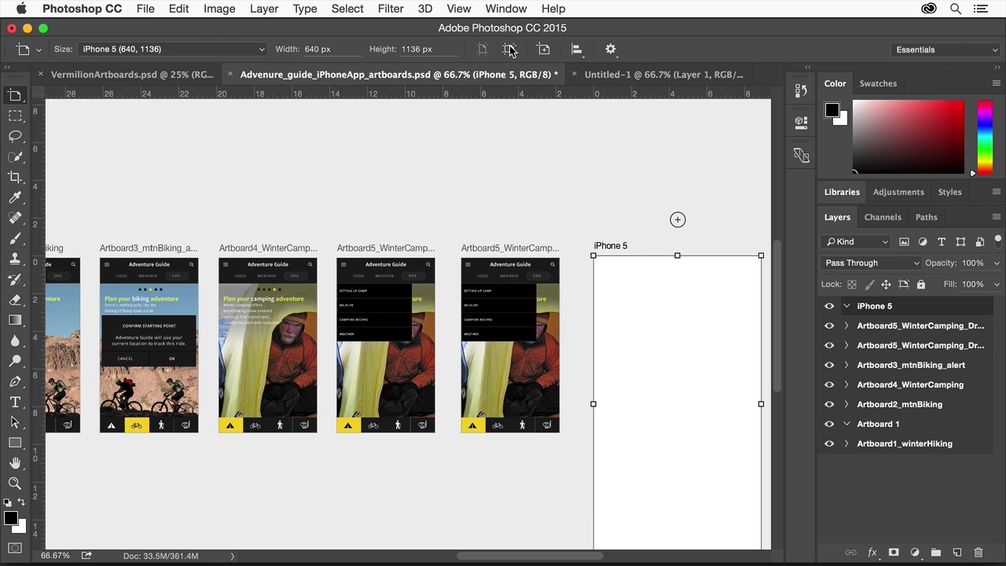
{"action": "left_click", "coordinate": [459, 9]}
{"action": "mouse_move", "coordinate": [523, 279]}
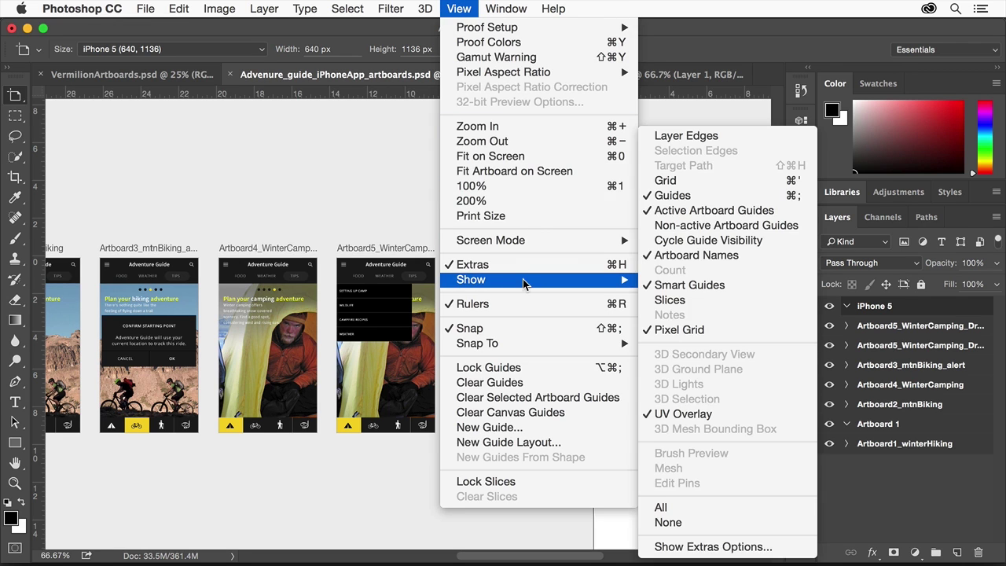
{"action": "left_click", "coordinate": [696, 253]}
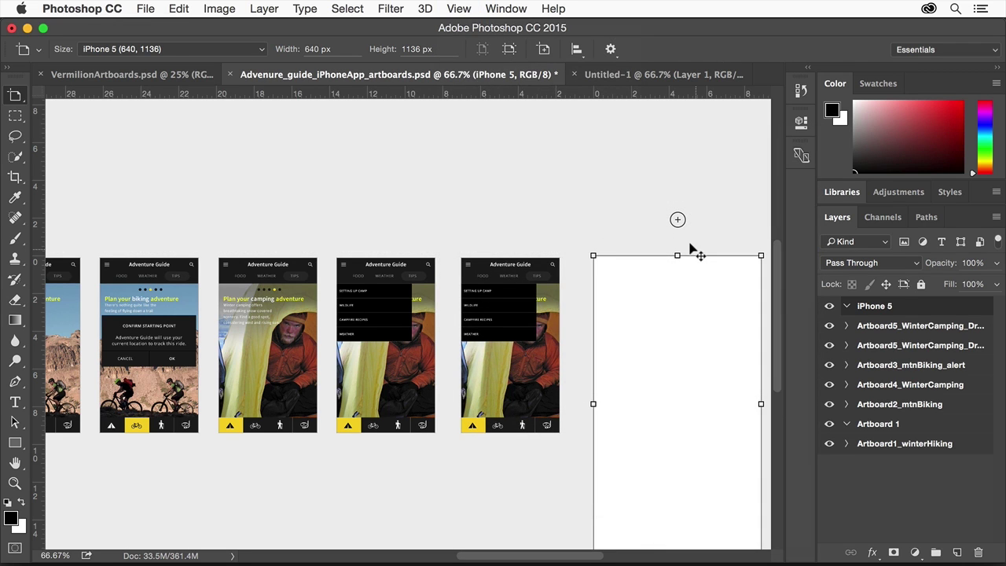
{"action": "left_click", "coordinate": [459, 9]}
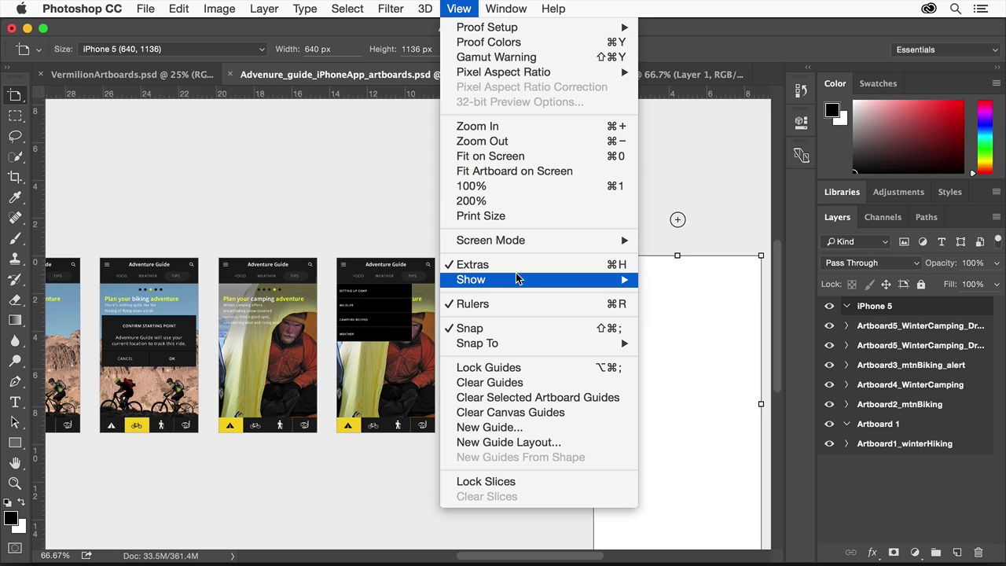
{"action": "mouse_move", "coordinate": [516, 279]}
{"action": "left_click", "coordinate": [725, 254]}
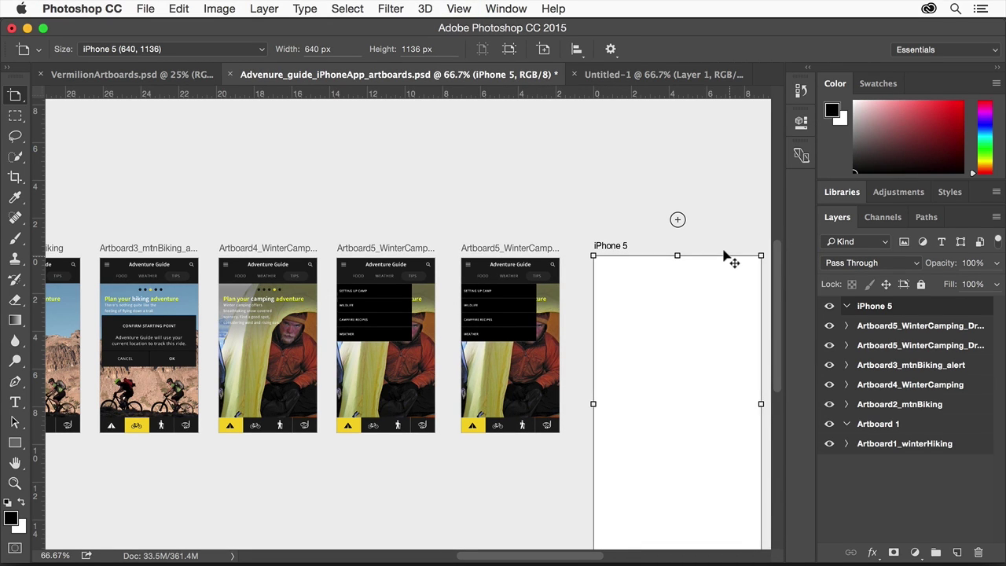
Step: Filter the Layers panel by Artboard, enable Move tool Auto-Select, and select the BG bar
{"action": "left_click", "coordinate": [846, 326]}
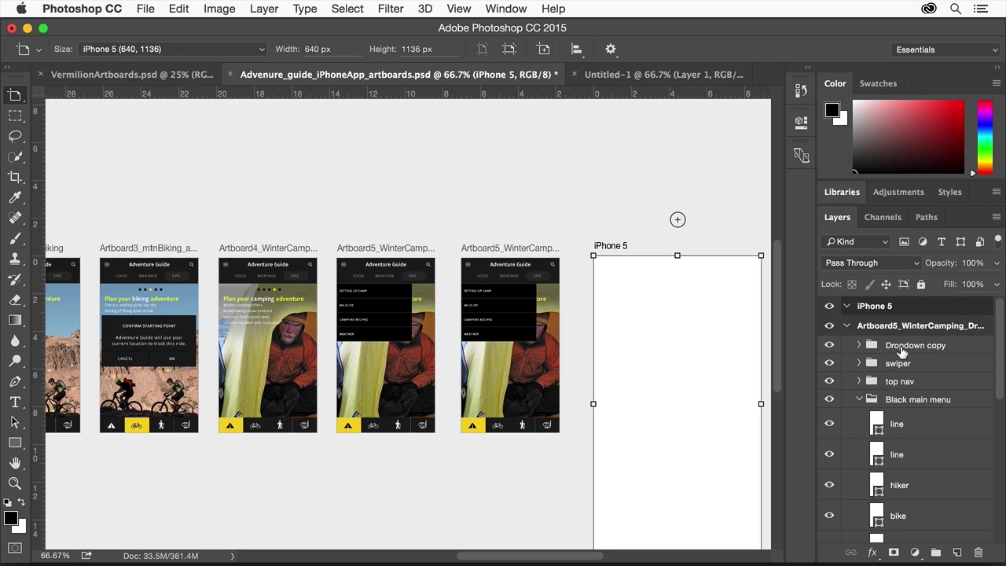
{"action": "left_click", "coordinate": [898, 317]}
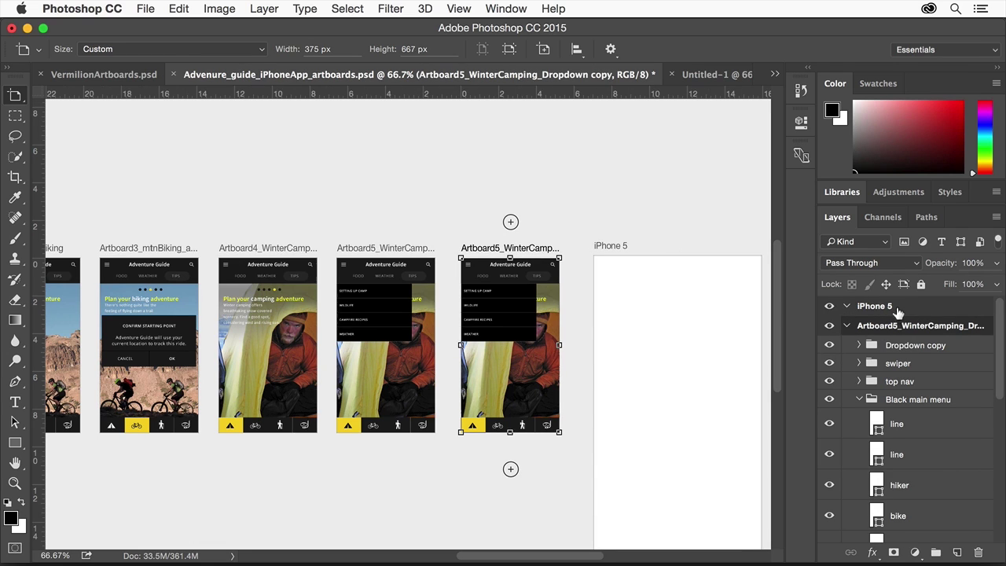
{"action": "left_click", "coordinate": [886, 244]}
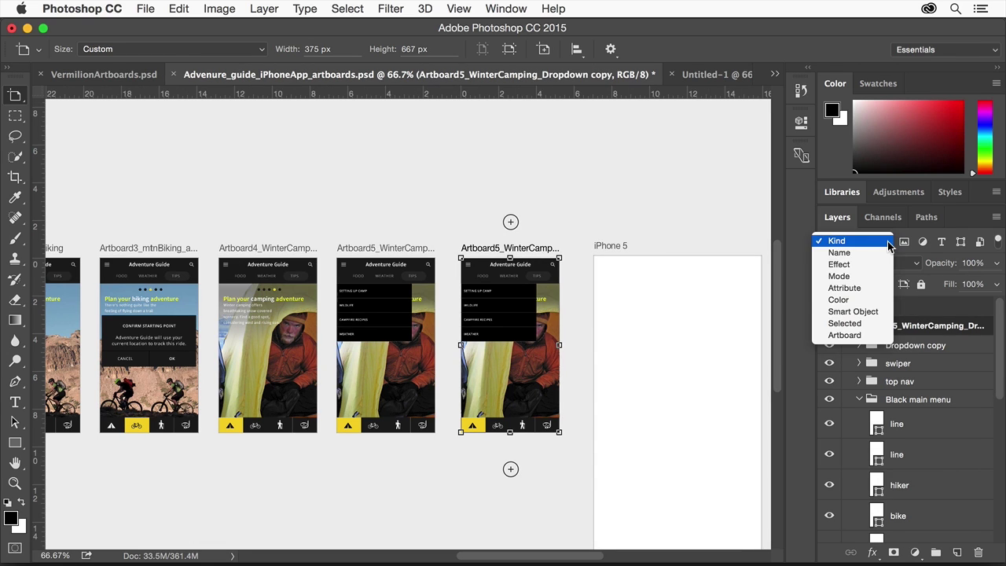
{"action": "left_click", "coordinate": [868, 338]}
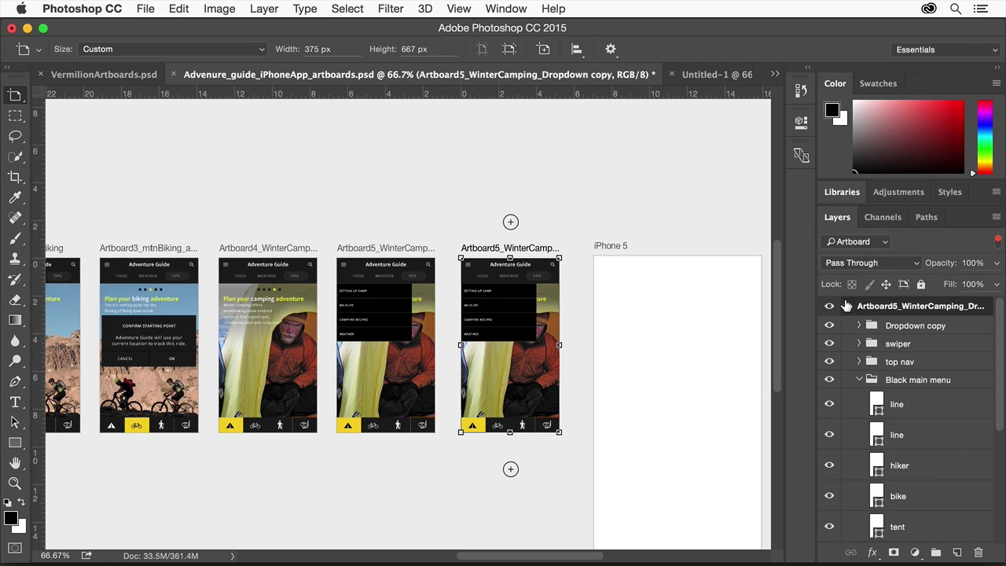
{"action": "key", "text": "shift+v"}
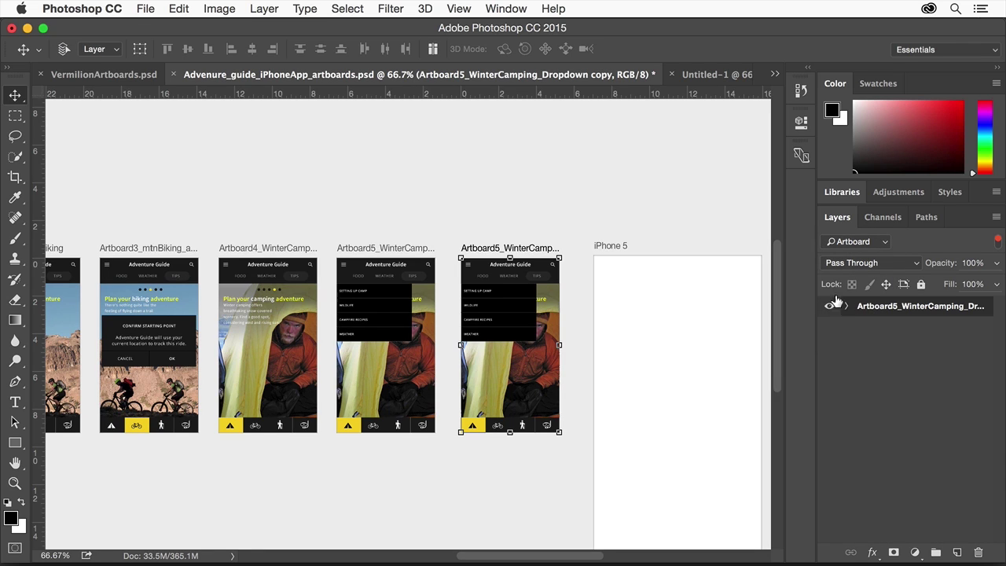
{"action": "left_click", "coordinate": [64, 49]}
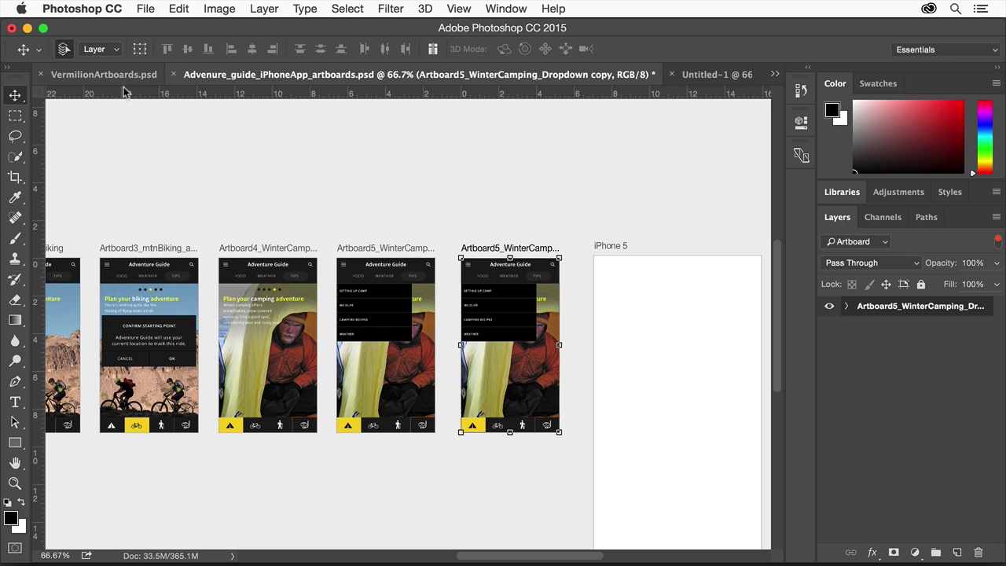
{"action": "left_click", "coordinate": [409, 267]}
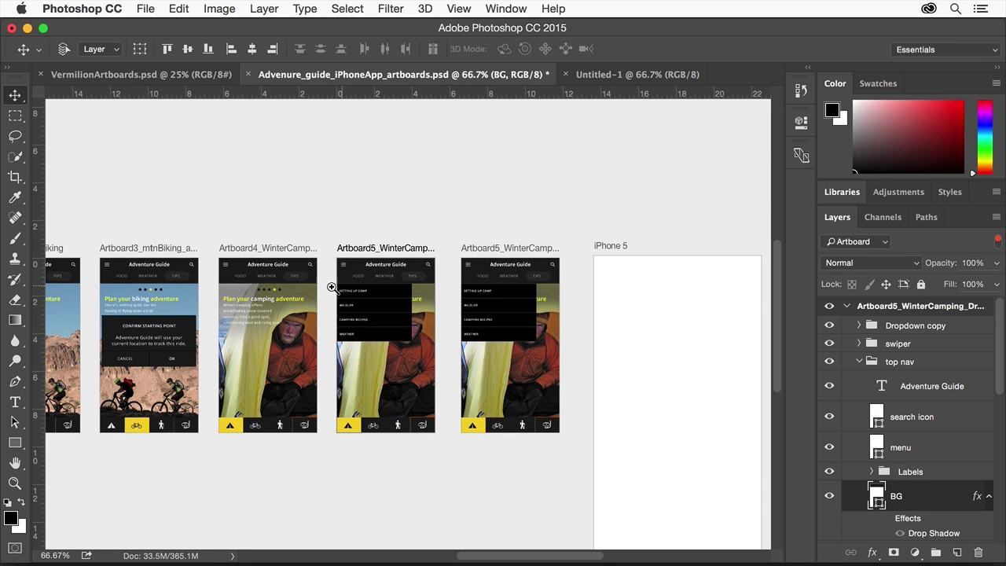
Step: Drag the BG bar off the dropdown artboard and back on, nesting it at the top
{"action": "left_click_drag", "start_coordinate": [333, 286], "coordinate": [376, 315]}
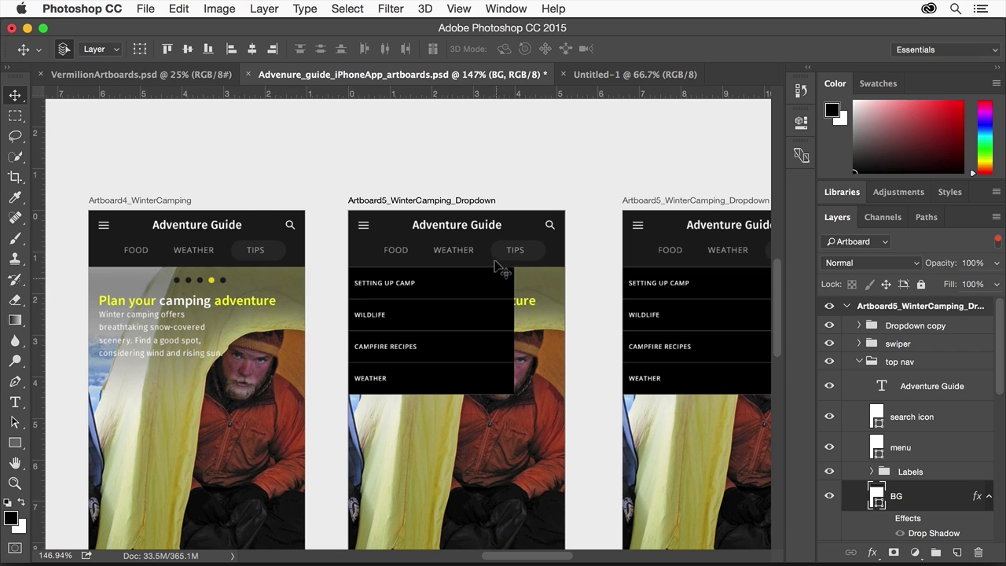
{"action": "left_click_drag", "start_coordinate": [516, 222], "coordinate": [562, 143]}
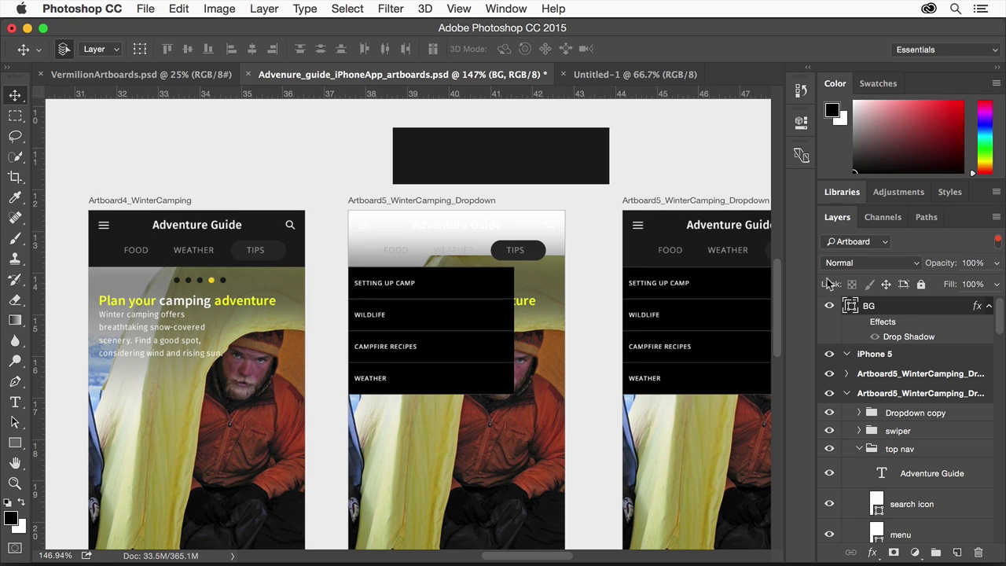
{"action": "left_click_drag", "start_coordinate": [483, 140], "coordinate": [443, 222]}
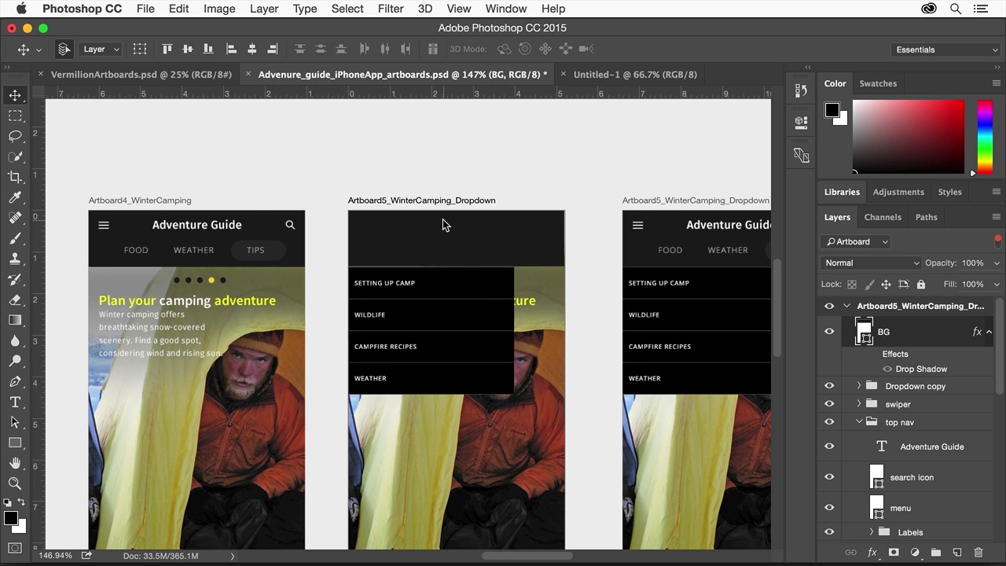
Step: Lock BG against auto-nesting, Lock All on Artboard5_WinterCamping_Dropdown, and confirm it won't move
{"action": "left_click", "coordinate": [904, 286]}
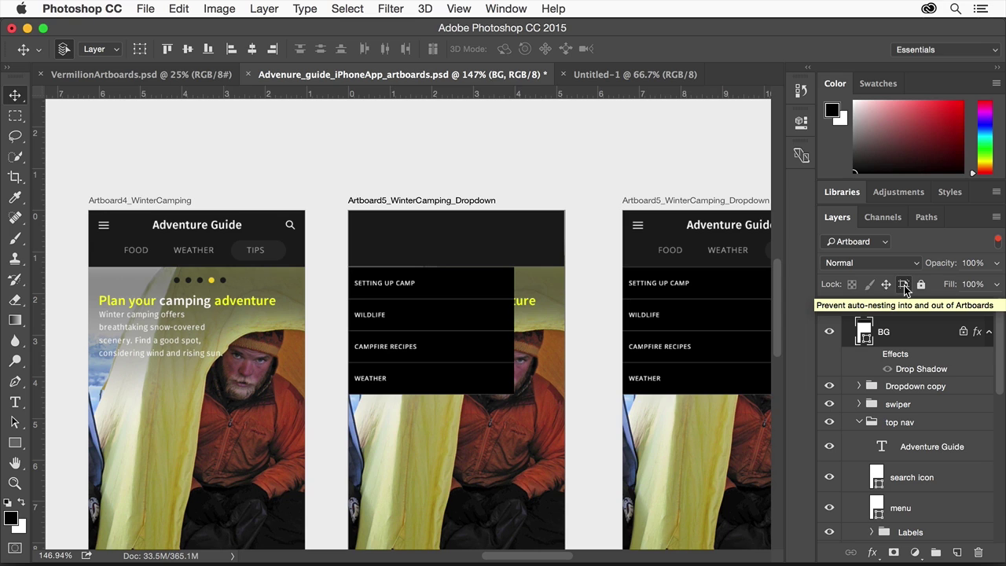
{"action": "scroll", "coordinate": [907, 312], "scroll_direction": "up", "scroll_amount": 1}
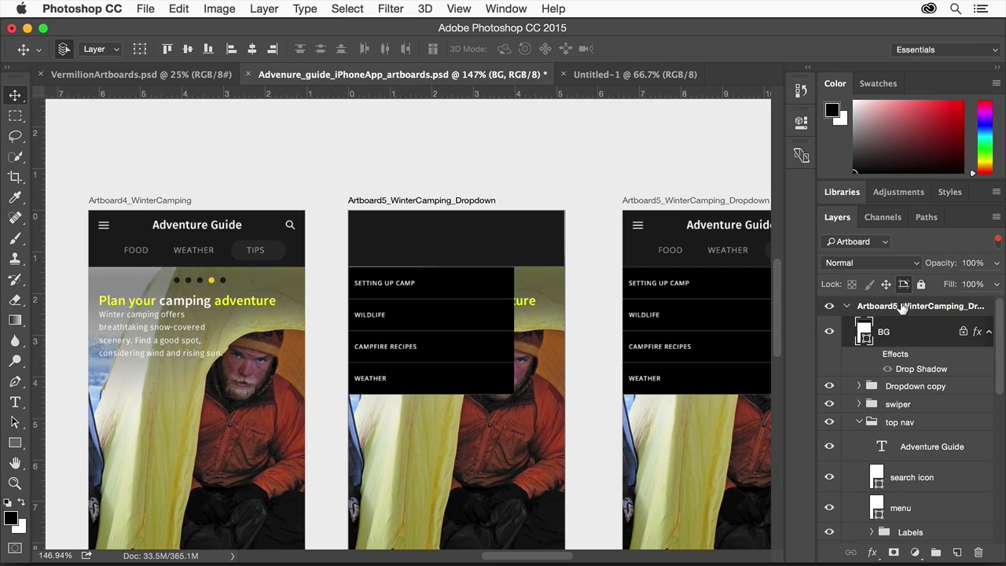
{"action": "left_click", "coordinate": [904, 306]}
{"action": "left_click", "coordinate": [921, 290]}
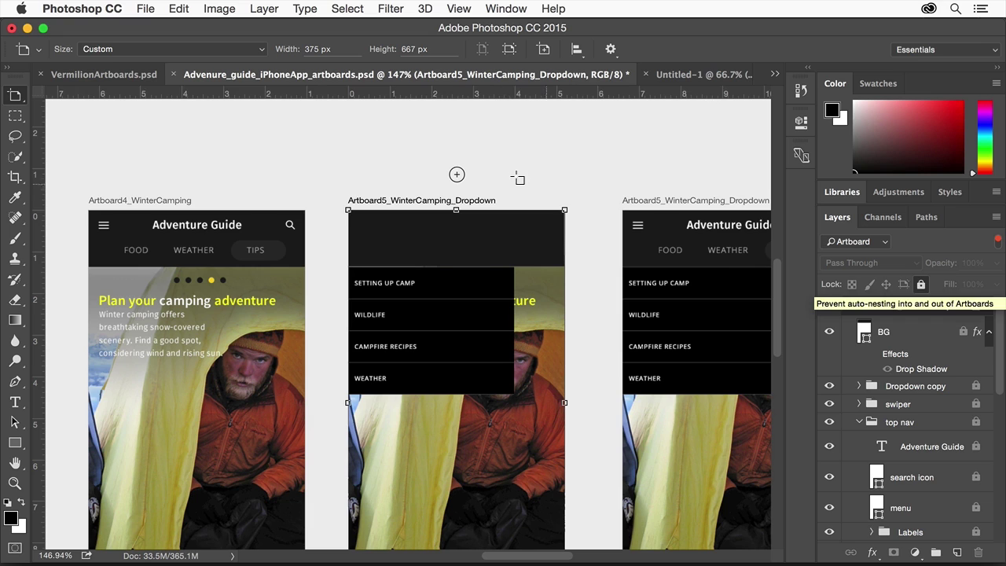
{"action": "left_click_drag", "start_coordinate": [393, 201], "coordinate": [297, 146]}
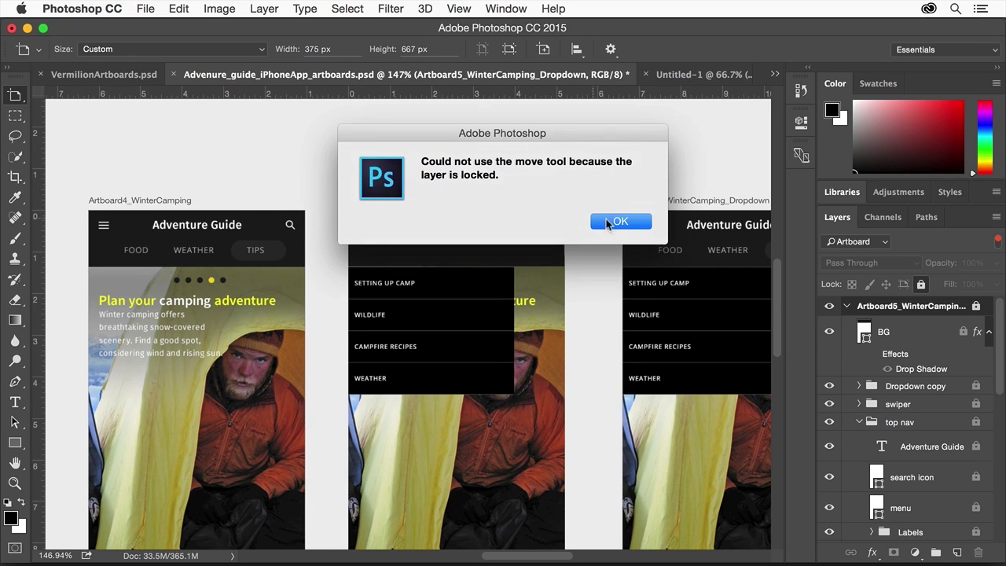
{"action": "left_click", "coordinate": [620, 221]}
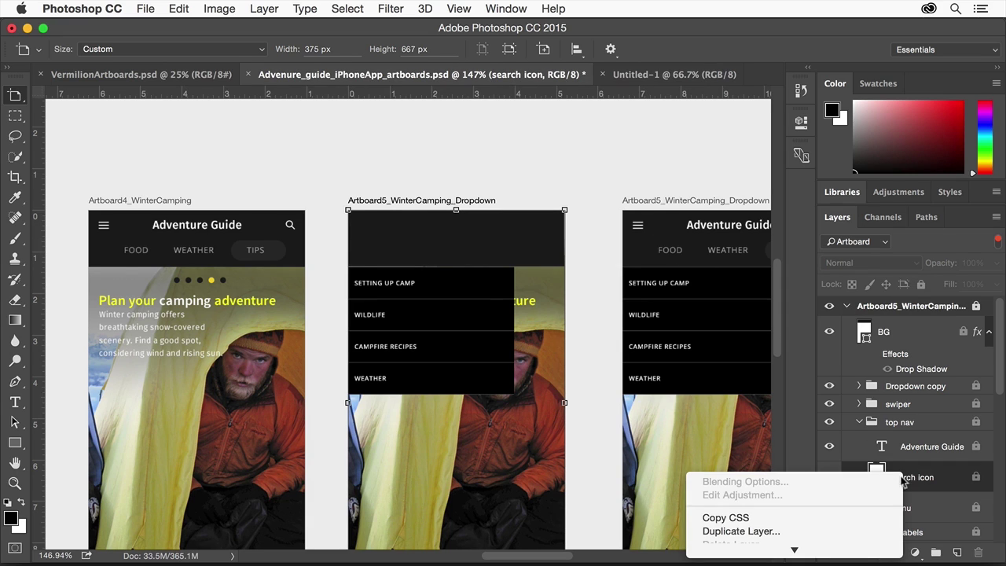
Step: Preview all artboards' PNG export in Export As, cancel, and reopen the File > Export choices
{"action": "mouse_move", "coordinate": [849, 548]}
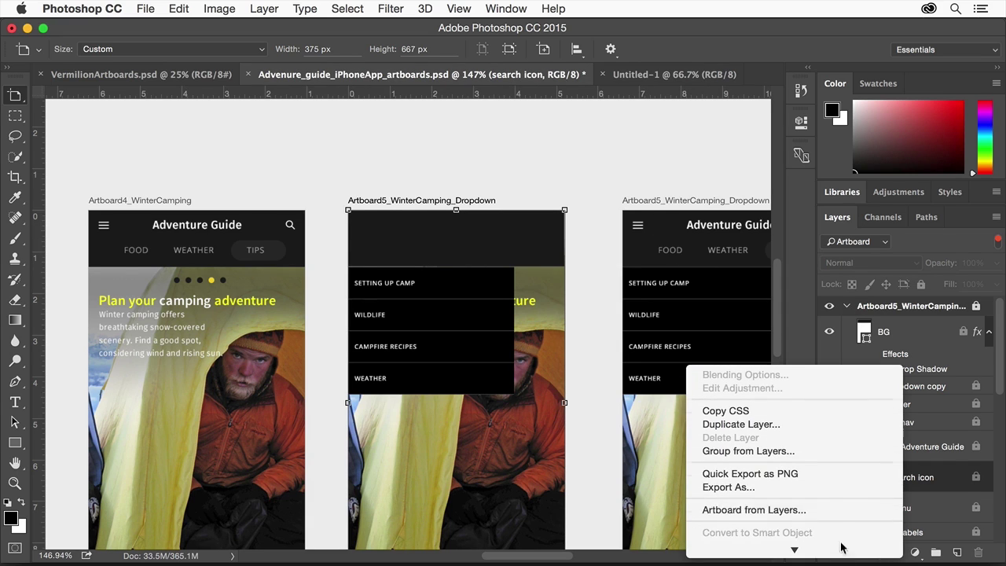
{"action": "left_click", "coordinate": [831, 487]}
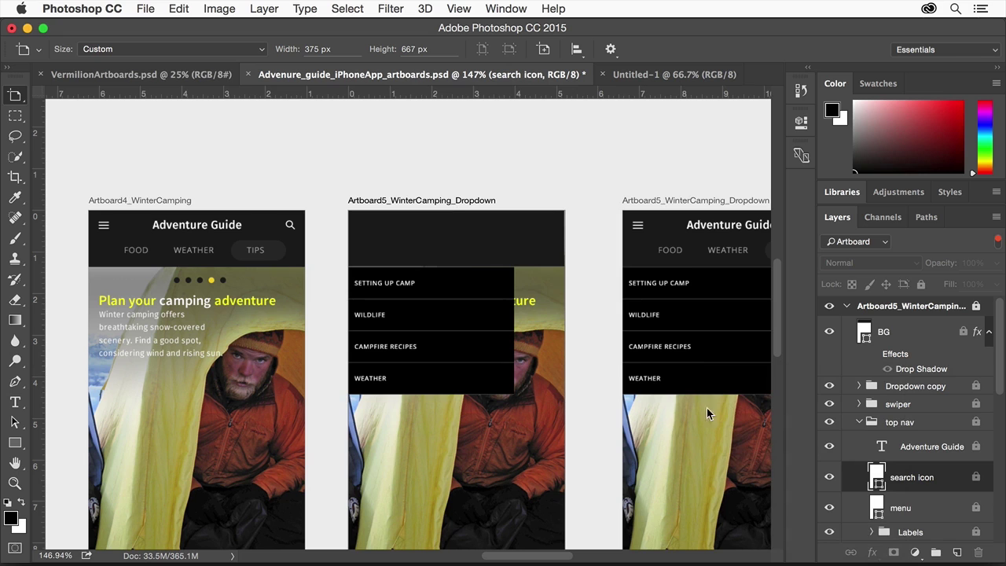
{"action": "left_click", "coordinate": [144, 10]}
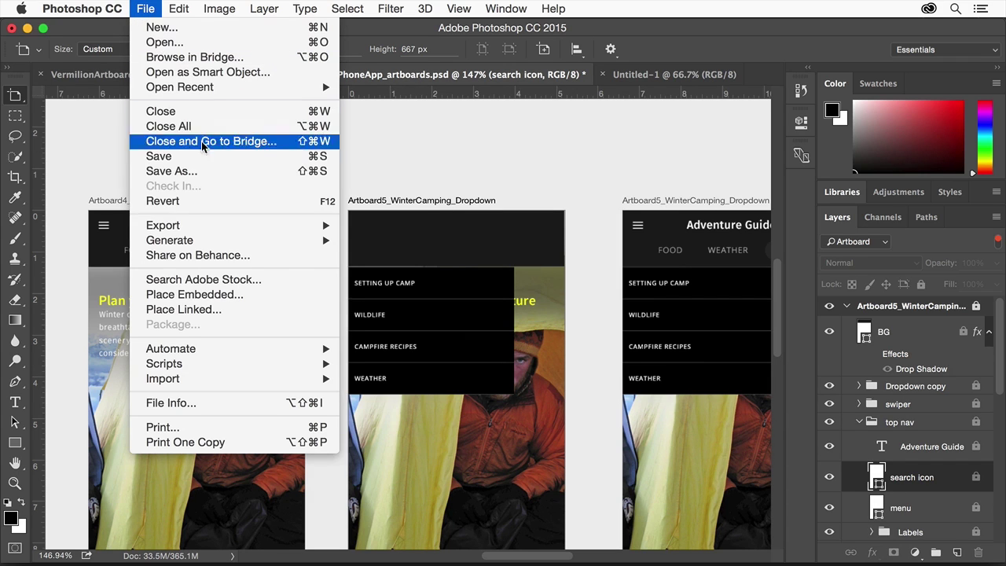
{"action": "mouse_move", "coordinate": [231, 226]}
{"action": "left_click", "coordinate": [359, 247]}
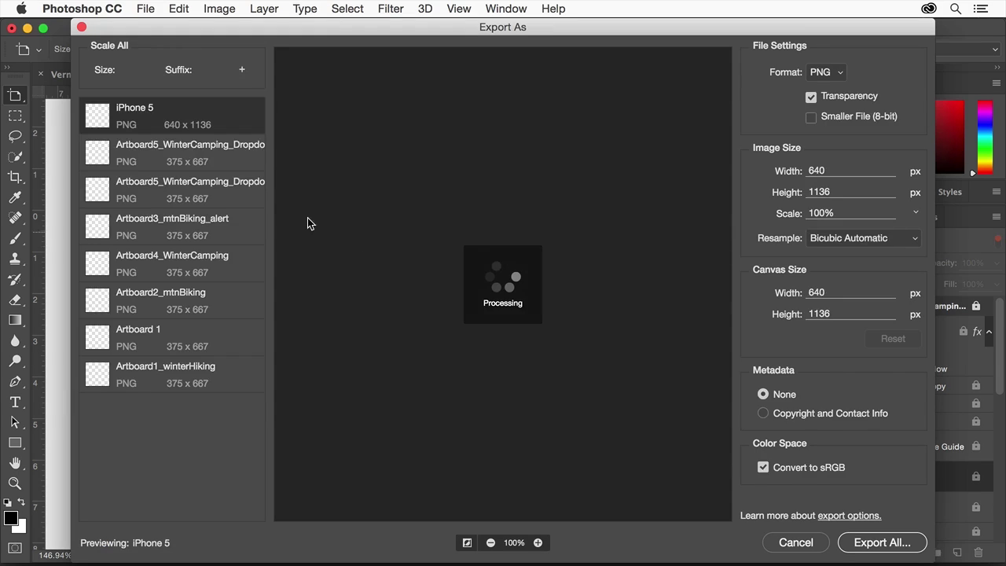
{"action": "left_click", "coordinate": [189, 161]}
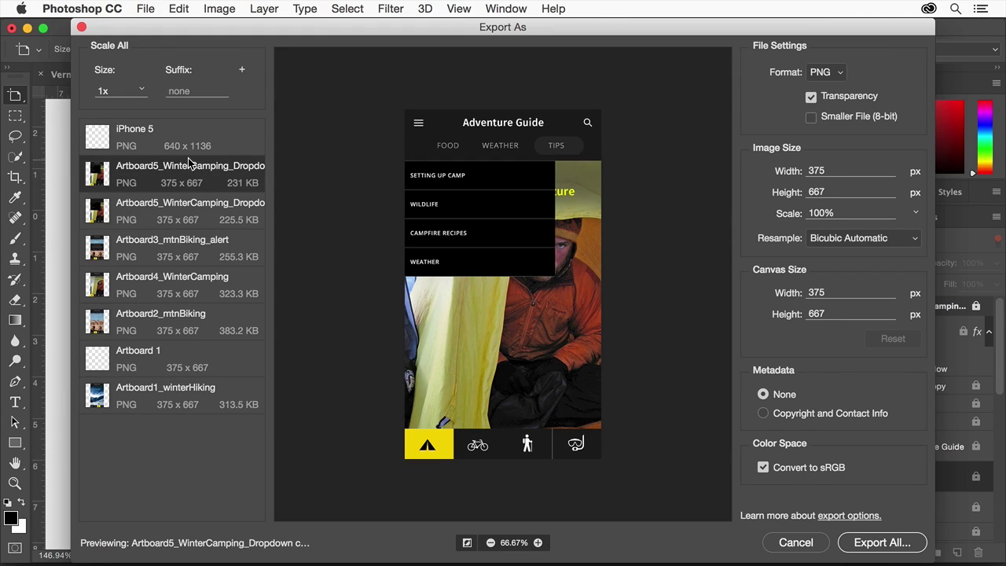
{"action": "left_click", "coordinate": [803, 542]}
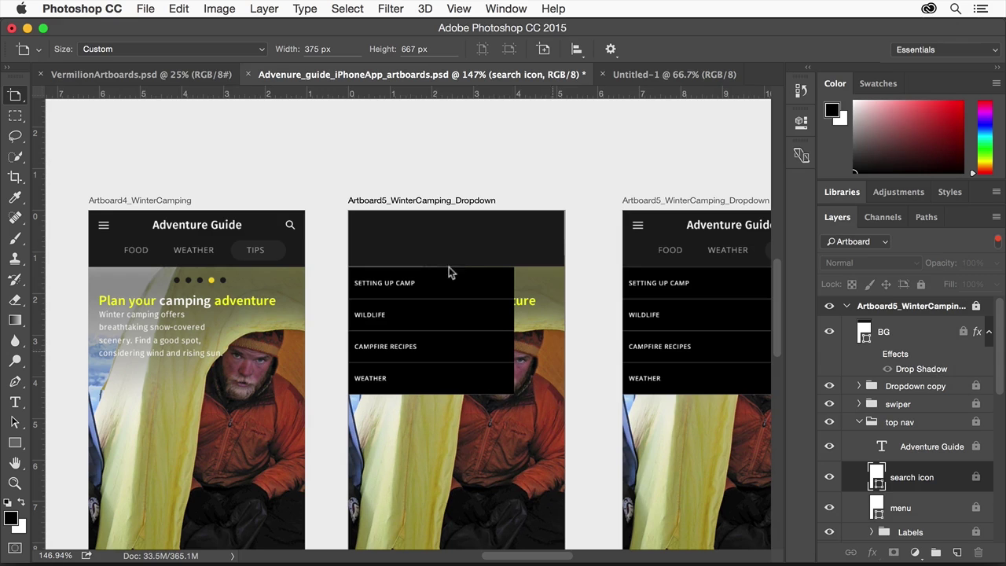
{"action": "left_click", "coordinate": [147, 8]}
Step: Check the Artboards to Files export settings and cancel without exporting
{"action": "mouse_move", "coordinate": [224, 226]}
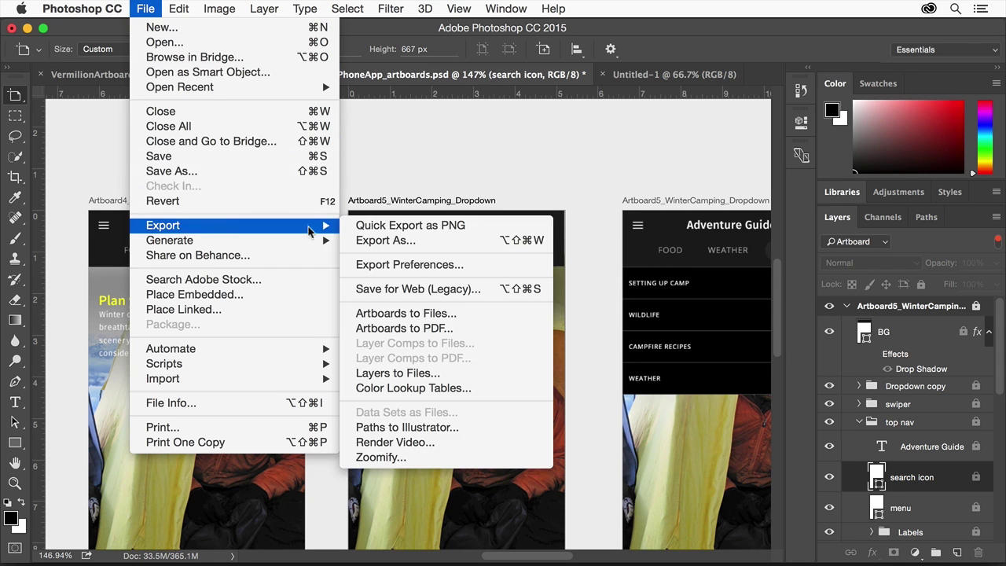
{"action": "left_click", "coordinate": [445, 313]}
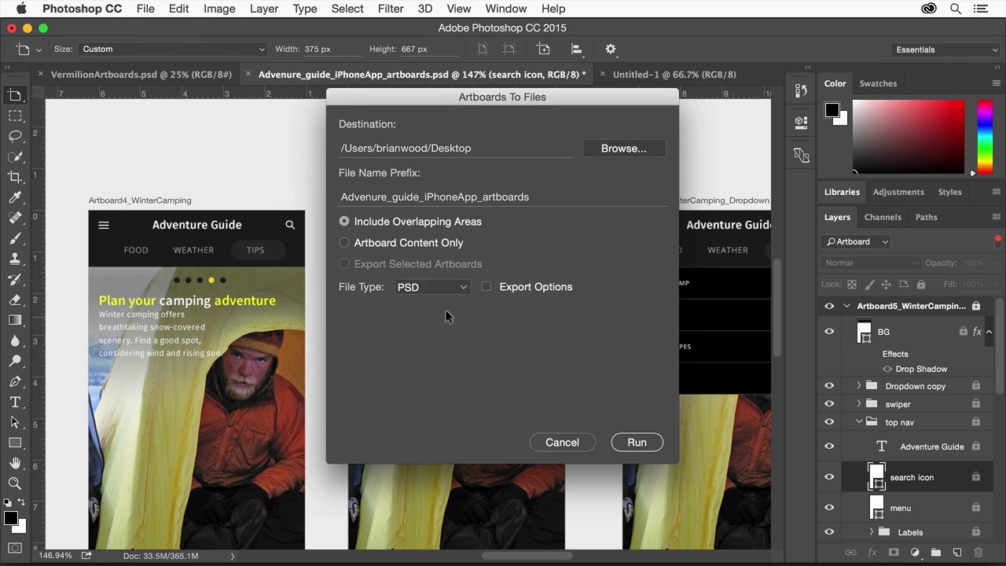
{"action": "left_click", "coordinate": [572, 442]}
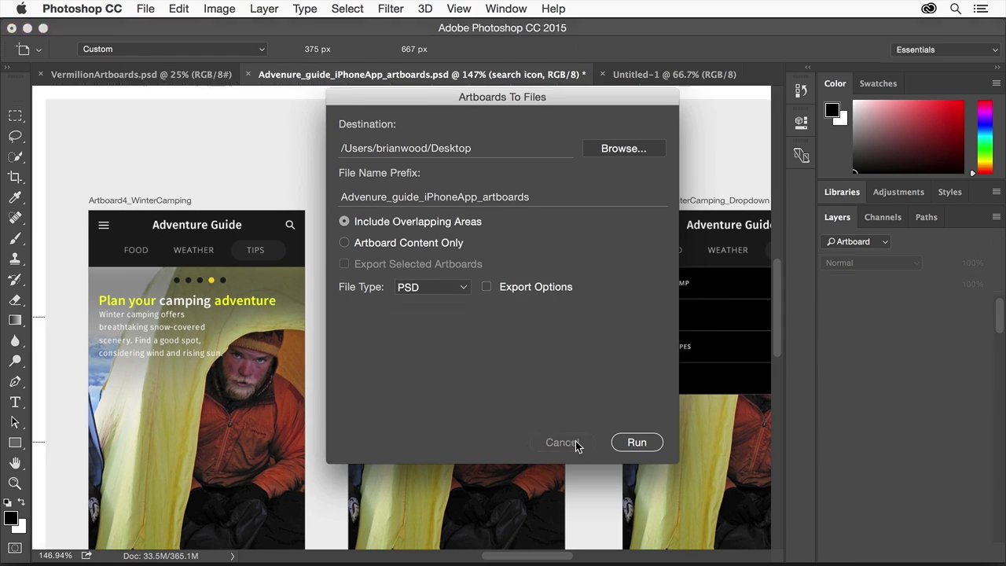
Step: Export all artboards as a multi-page JPEG quality 8 PDF prefixed Advenure_guide_iPhoneApp_artboards
{"action": "left_click", "coordinate": [147, 8]}
{"action": "mouse_move", "coordinate": [197, 225]}
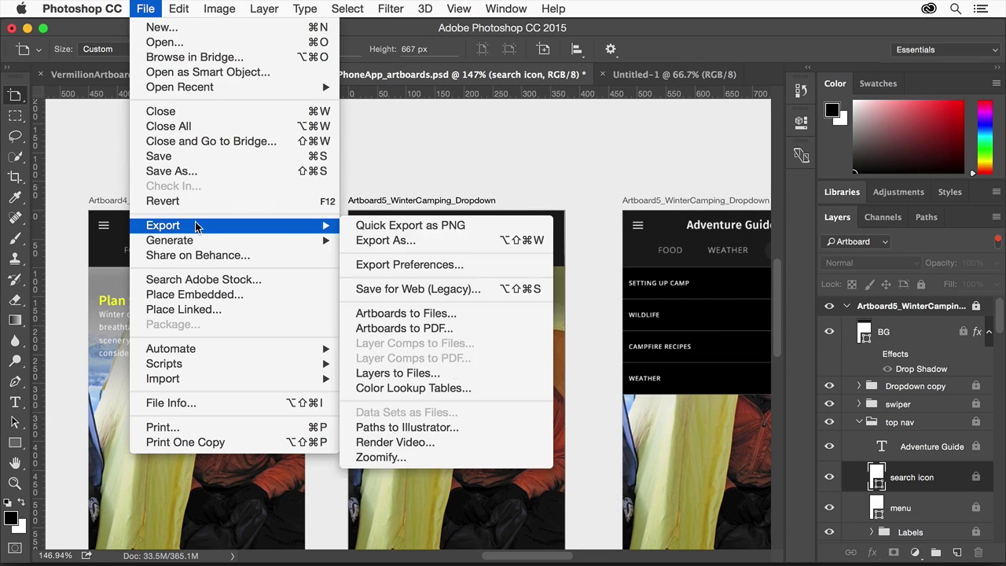
{"action": "left_click", "coordinate": [448, 330]}
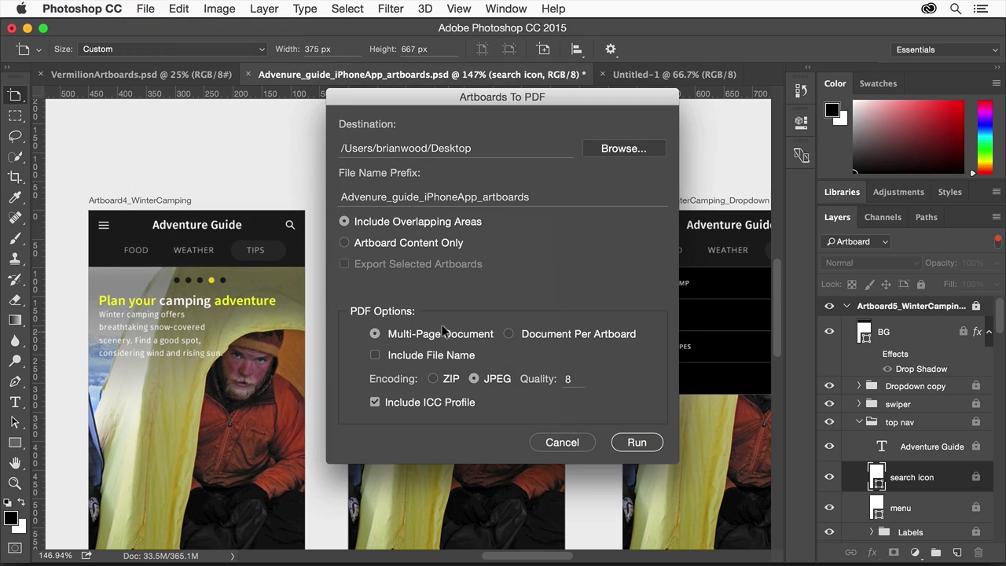
{"action": "left_click", "coordinate": [638, 443]}
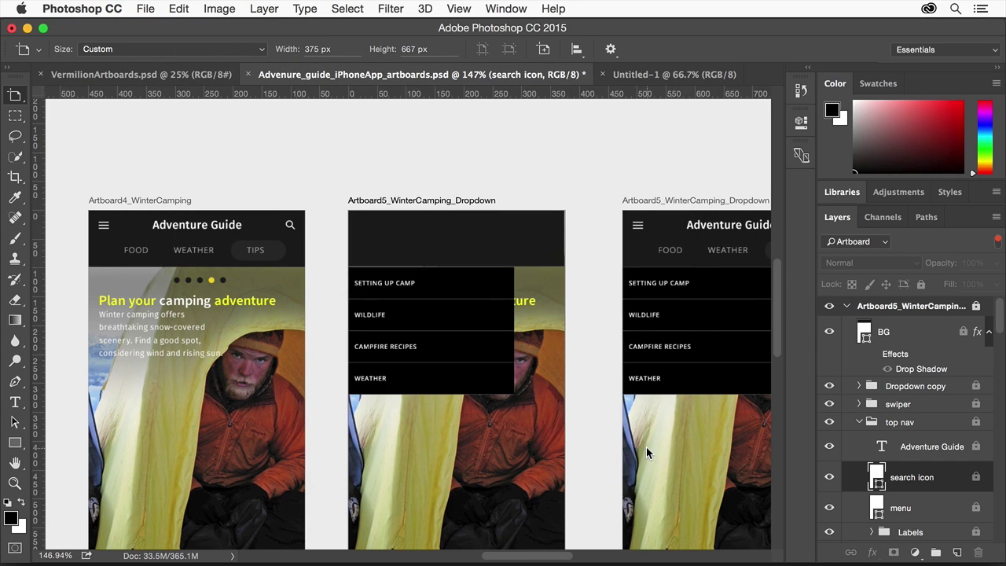
Step: Zoom out with Fit on Screen (Cmd+0) so every artboard shows in the window
{"action": "key", "text": "super+0"}
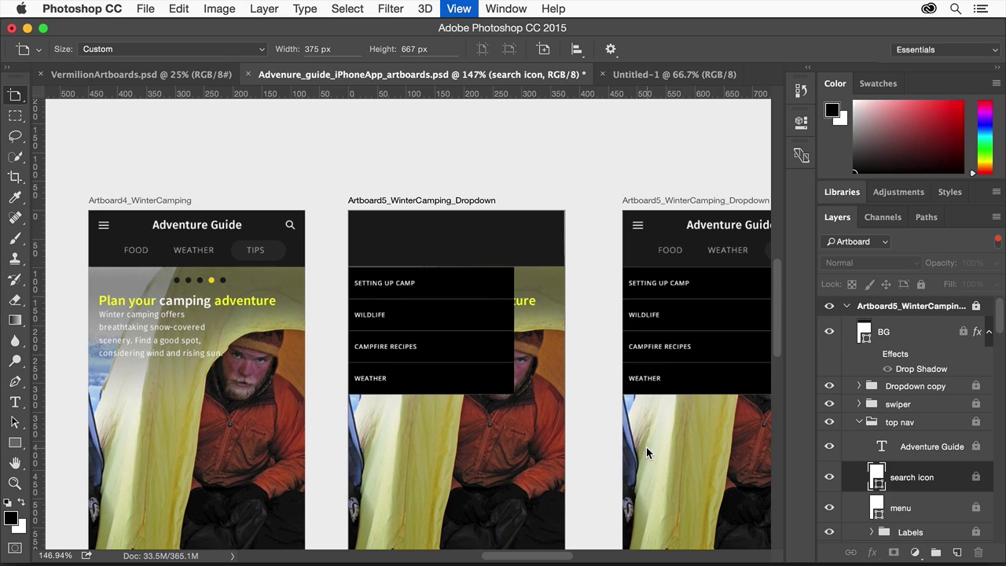